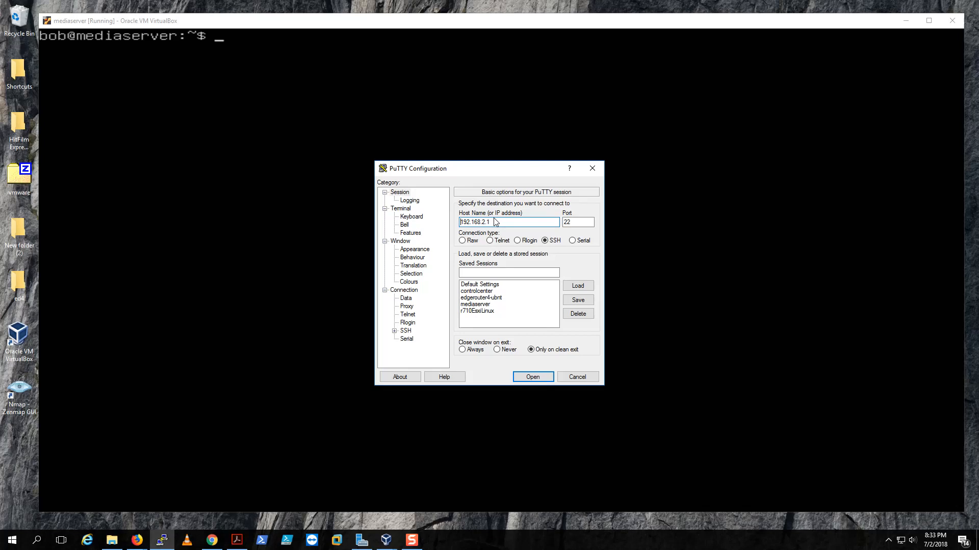
Correct the host address to 192.168.2.41 and start the SSH session on port 22.
{"action": "left_click", "coordinate": [497, 221]}
{"action": "key", "text": "BackSpace"}
{"action": "type", "text": "4"}
{"action": "left_click", "coordinate": [545, 378]}
Log in as bob with the password to reach the Ubuntu shell prompt.
{"action": "mouse_move", "coordinate": [127, 26]}
{"action": "left_mouse_down"}
{"action": "mouse_move", "coordinate": [258, 104]}
{"action": "mouse_move", "coordinate": [260, 96]}
{"action": "left_mouse_up"}
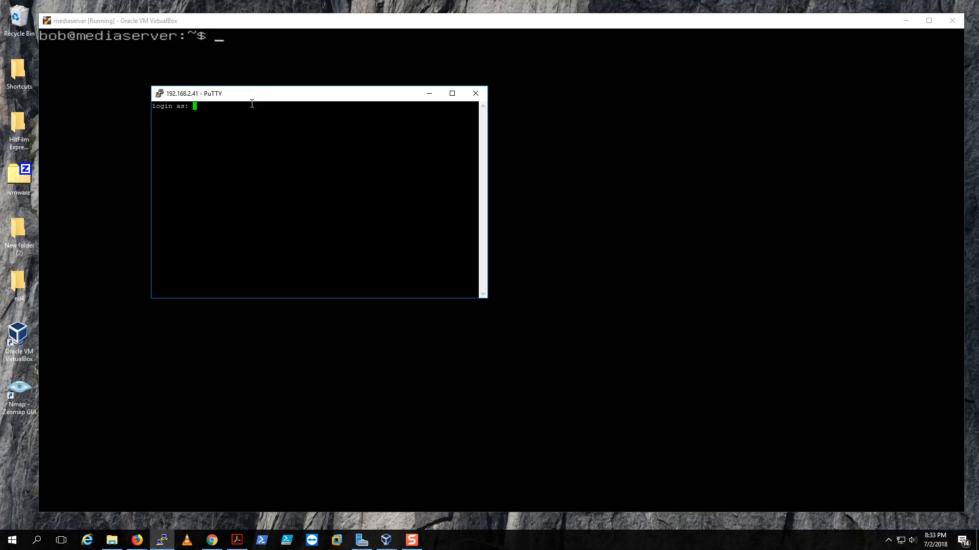
{"action": "type", "text": "bob"}
{"action": "key", "text": "Return"}
{"action": "key", "text": "Return"}
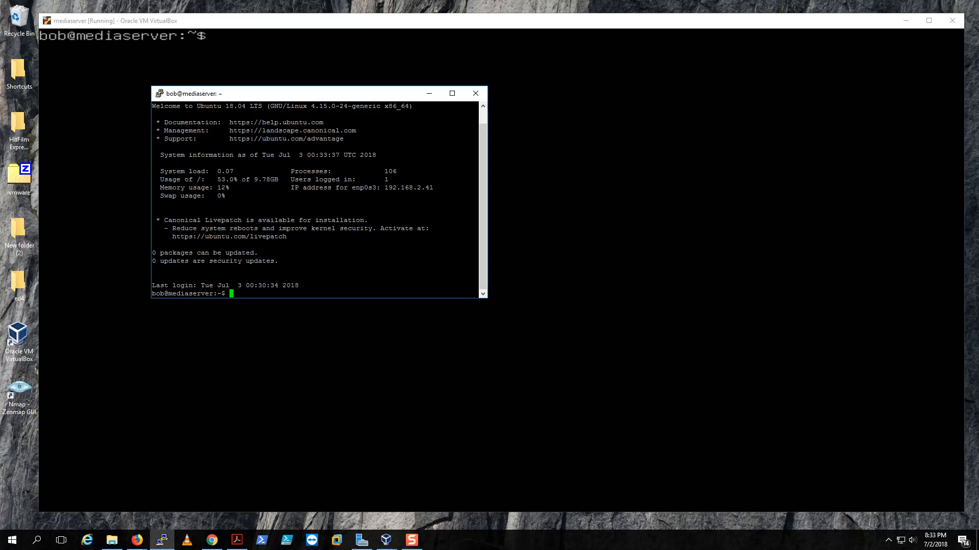
{"action": "key", "text": "alt+Tab"}
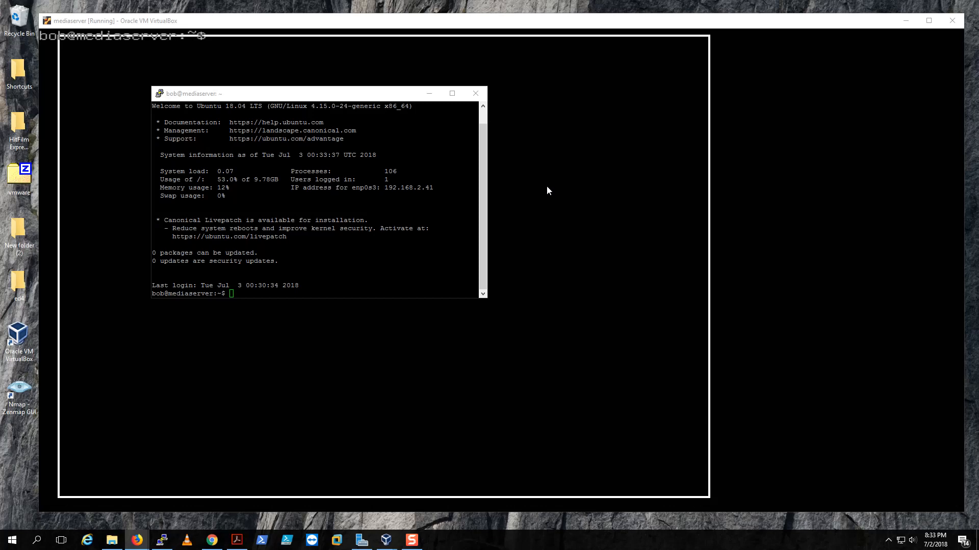
Copy the Ubuntu 64-bit Plex download link address and return focus to the SSH terminal.
{"action": "key", "text": "alt+Tab"}
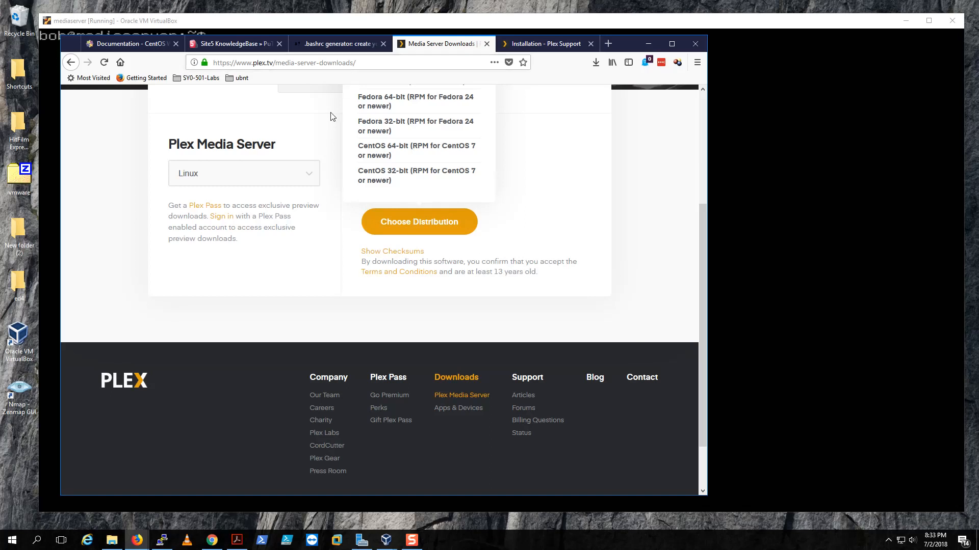
{"action": "scroll", "coordinate": [239, 279], "scroll_direction": "up", "scroll_amount": 4}
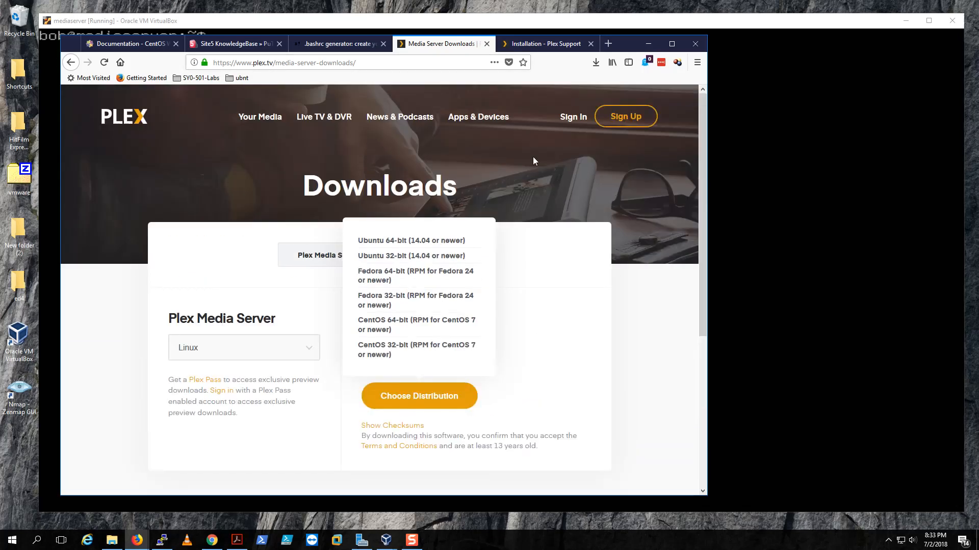
{"action": "right_click", "coordinate": [441, 245]}
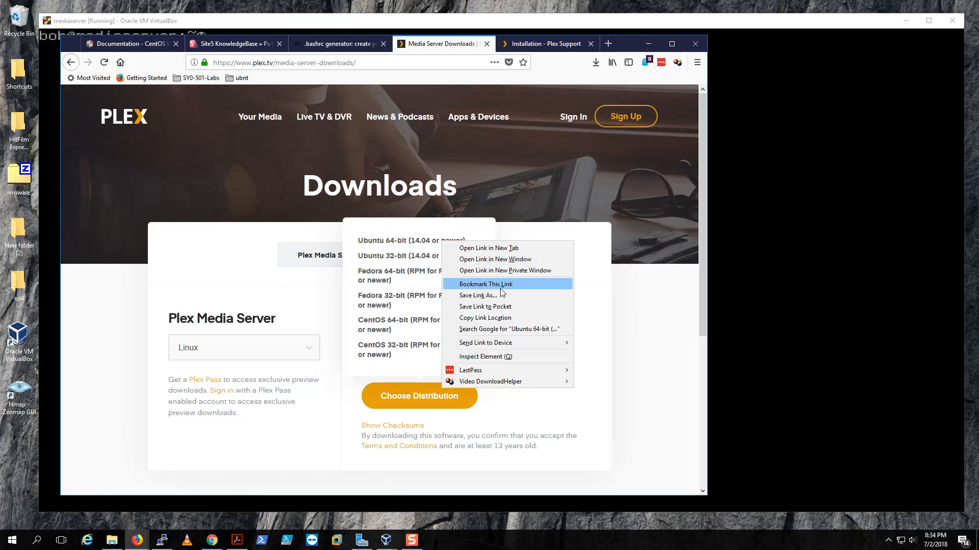
{"action": "left_click", "coordinate": [492, 318]}
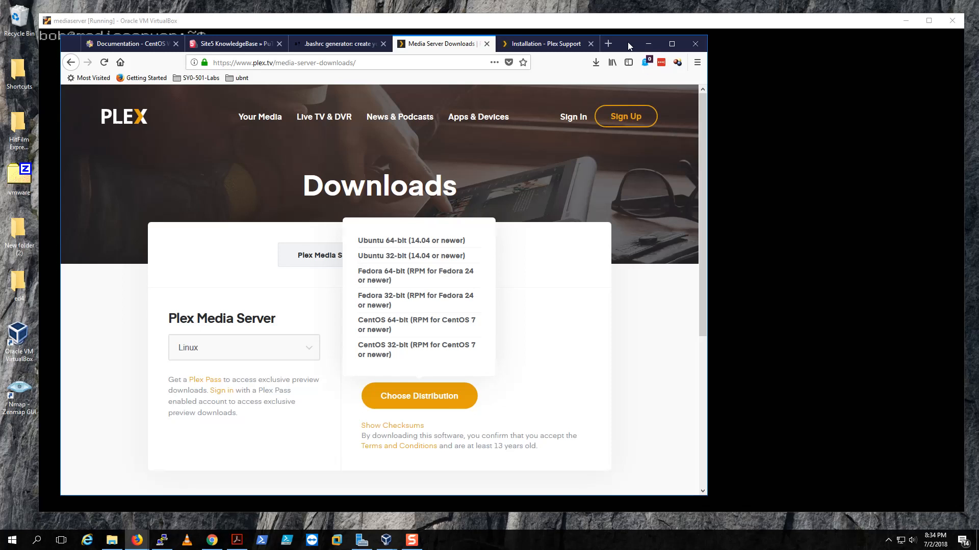
{"action": "left_click", "coordinate": [648, 44]}
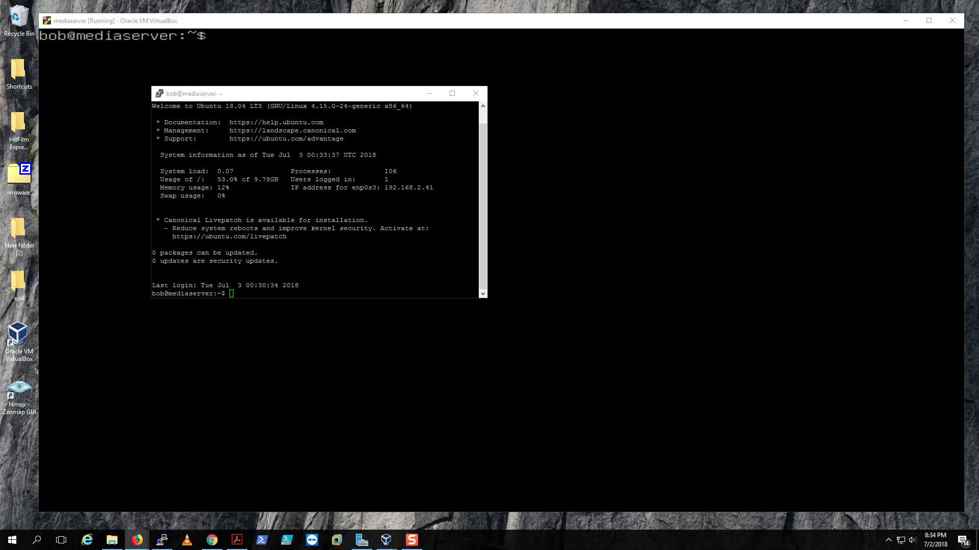
{"action": "left_click", "coordinate": [235, 293]}
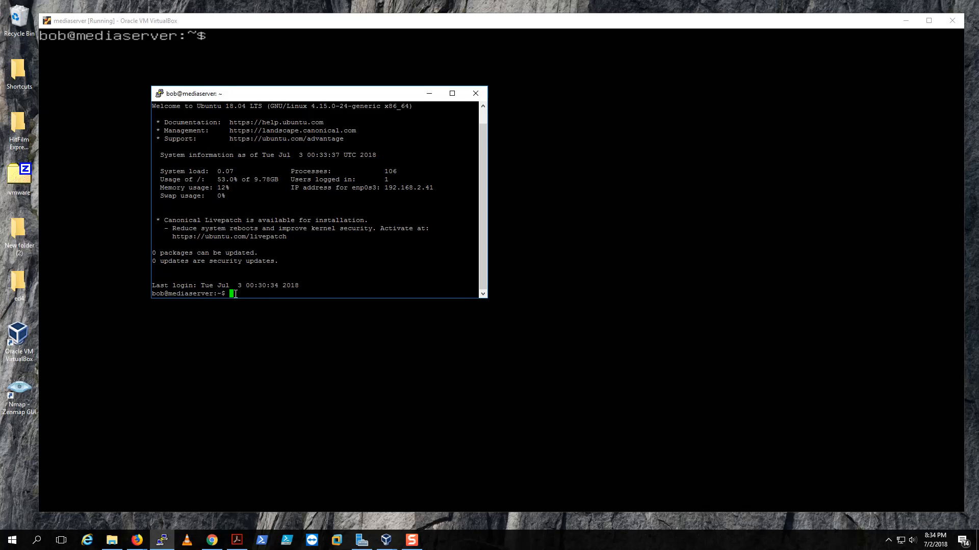
{"action": "type", "text": "wget"}
Run wget with the pasted Plex URL to download the .deb package.
{"action": "right_click", "coordinate": [252, 292]}
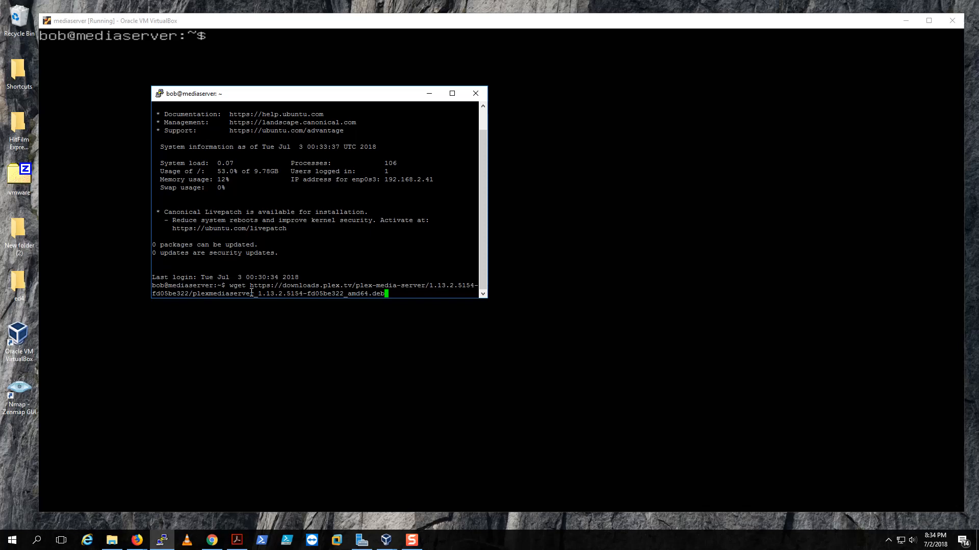
{"action": "key", "text": "Return"}
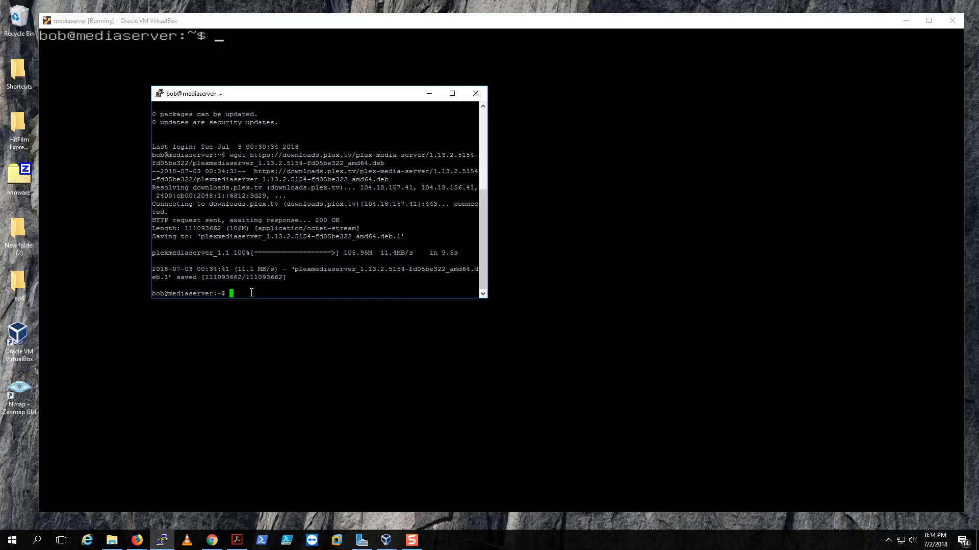
{"action": "type", "text": "ls"}
List the home directory, then install the Plex .deb with sudo dpkg -i, supplying the sudo password.
{"action": "key", "text": "Return"}
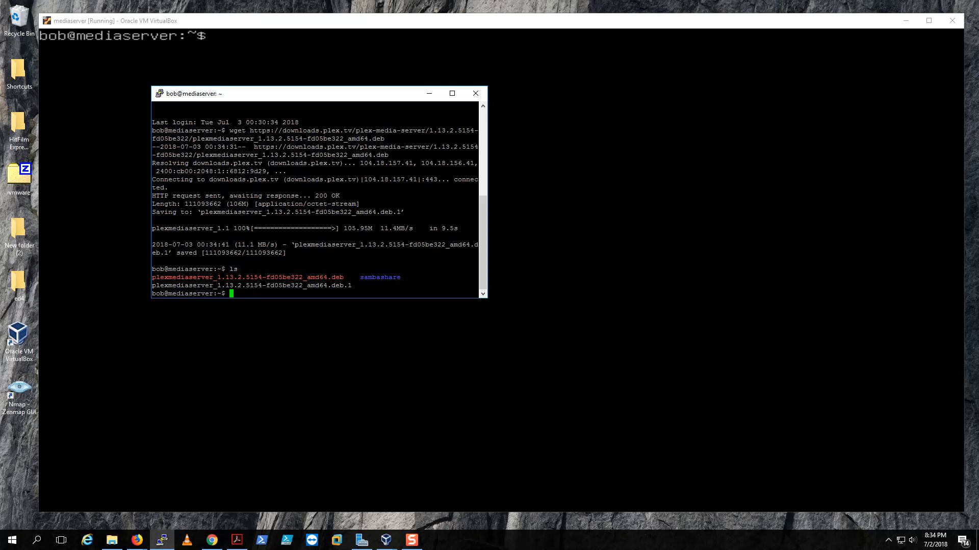
{"action": "key", "text": "alt+Tab"}
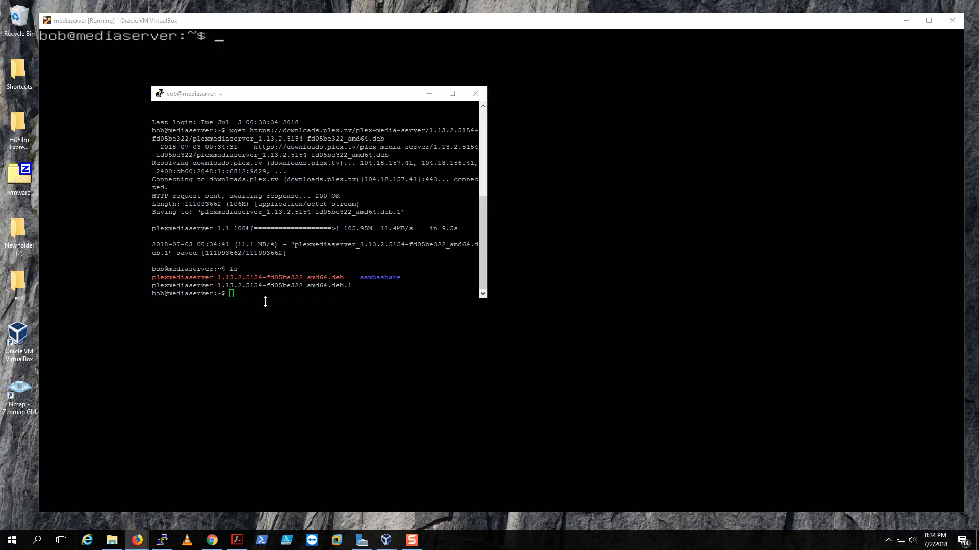
{"action": "left_click", "coordinate": [230, 288]}
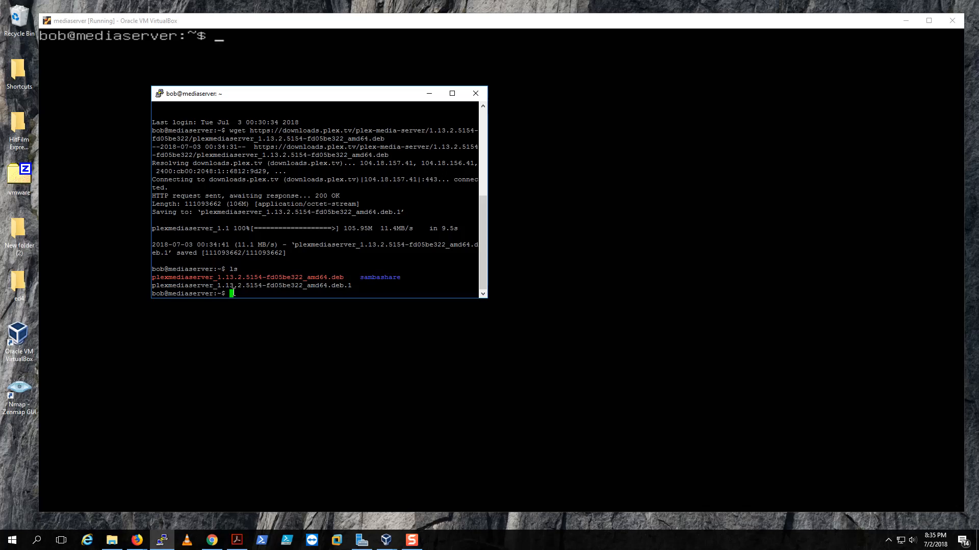
{"action": "type", "text": "sud"}
{"action": "type", "text": "o "}
{"action": "type", "text": "dp"}
{"action": "type", "text": "kg "}
{"action": "type", "text": "-i"}
{"action": "type", "text": " p"}
{"action": "key", "text": "Tab"}
{"action": "key", "text": "Return"}
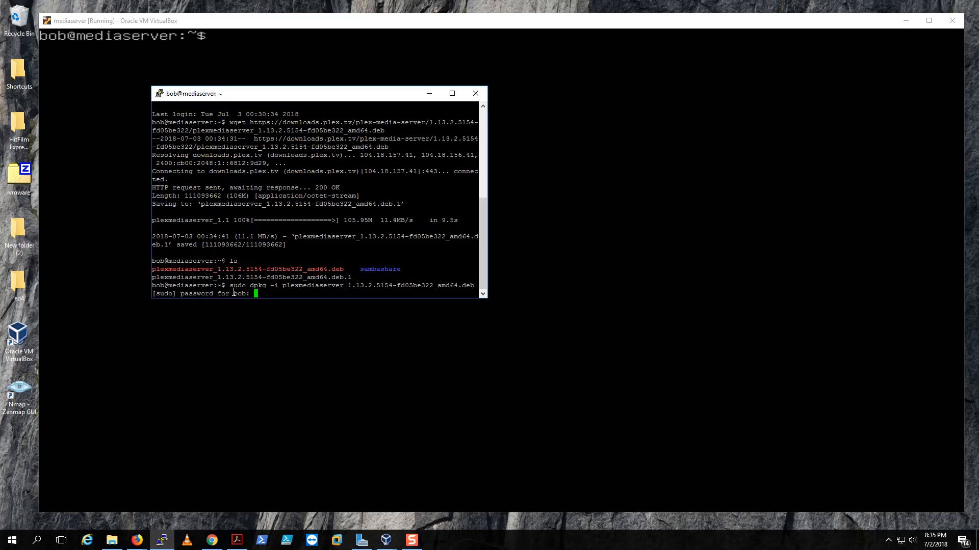
{"action": "key", "text": "Return"}
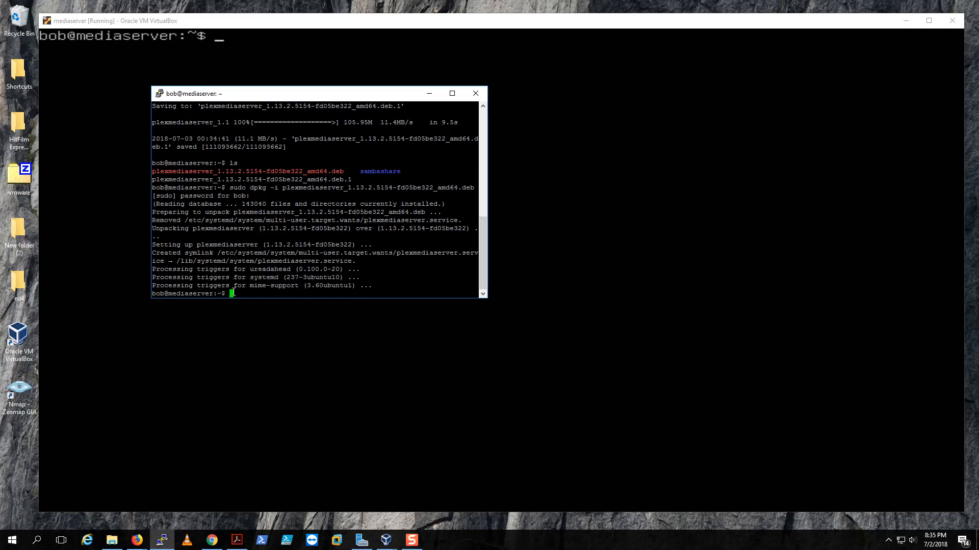
{"action": "type", "text": "sud"}
{"action": "type", "text": "o "}
{"action": "type", "text": "apt u"}
{"action": "type", "text": "pdate"}
Run sudo apt update to refresh the server's package lists.
{"action": "key", "text": "Return"}
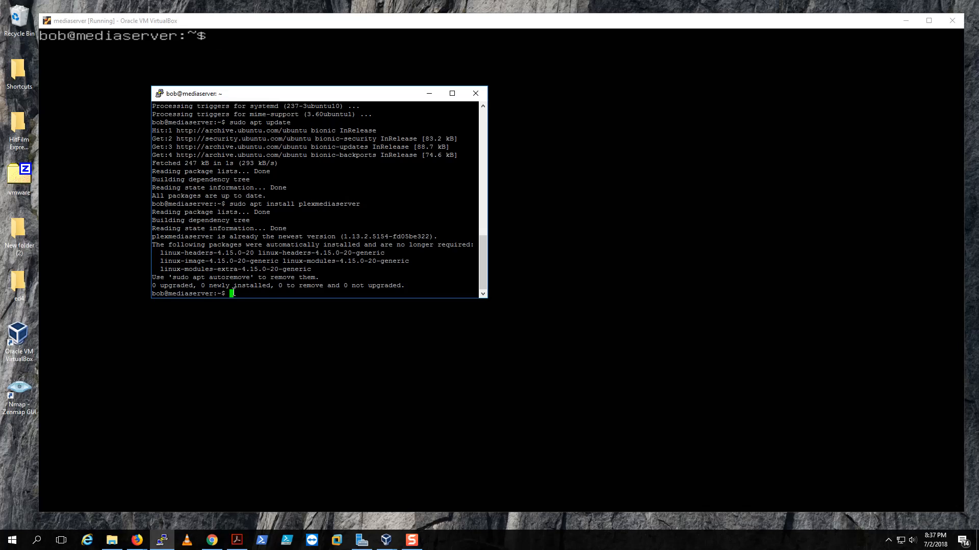
{"action": "type", "text": "su"}
{"action": "type", "text": "do s"}
{"action": "type", "text": "yste"}
{"action": "type", "text": "mct"}
{"action": "type", "text": "l "}
{"action": "type", "text": "sta"}
{"action": "type", "text": "tus p"}
{"action": "type", "text": "lexm"}
{"action": "type", "text": "edia"}
{"action": "type", "text": "serv"}
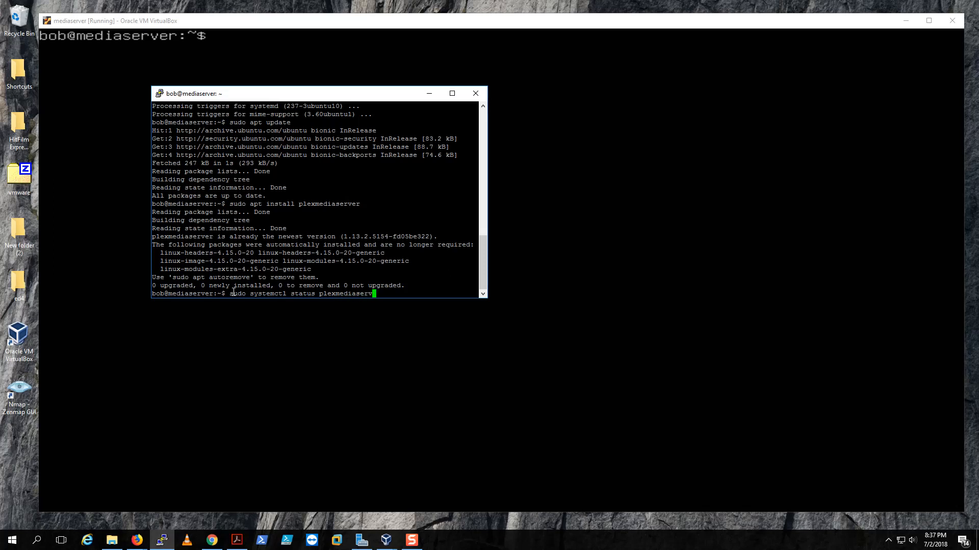
{"action": "type", "text": "er"}
Show plexmediaserver active (running) via systemctl status, then quit the pager.
{"action": "key", "text": "Return"}
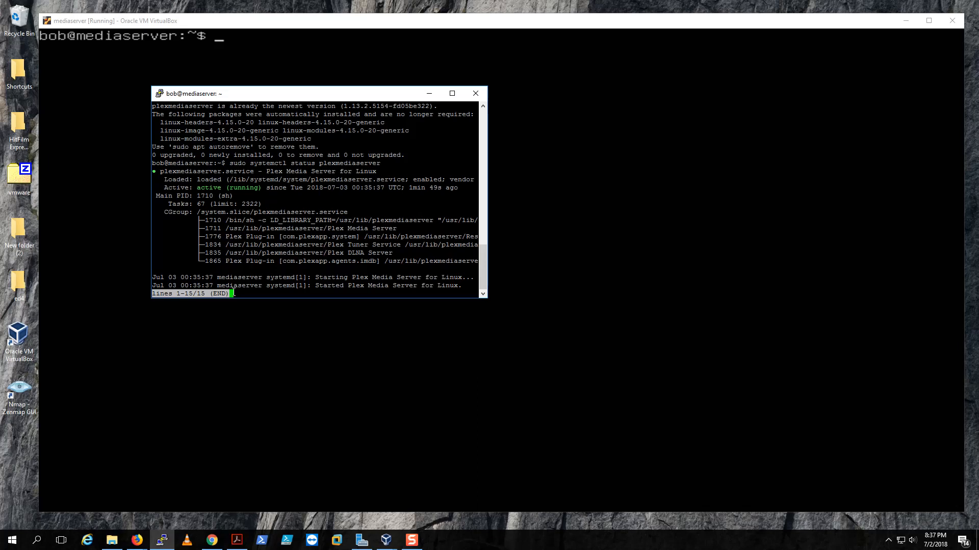
{"action": "key", "text": "q"}
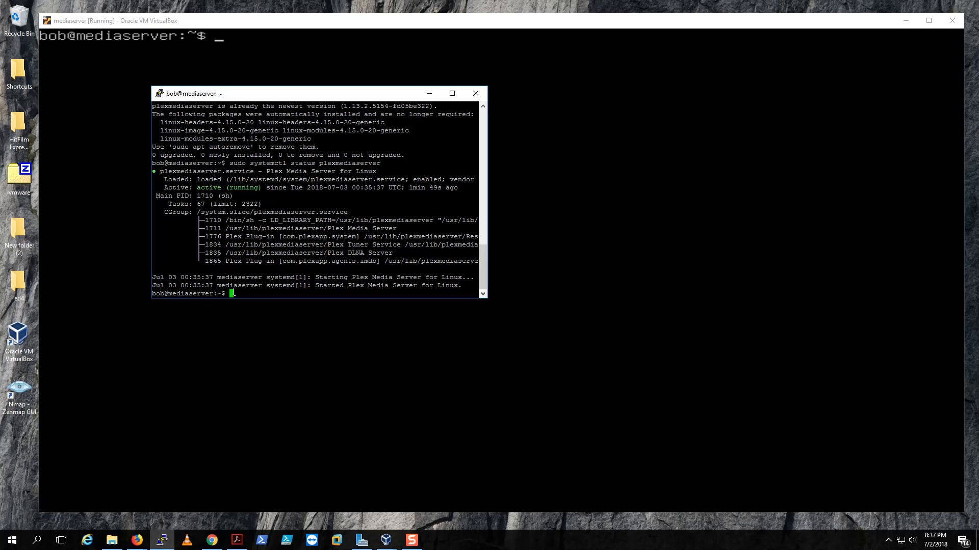
{"action": "type", "text": "su"}
{"action": "type", "text": "do u"}
{"action": "type", "text": "fw"}
{"action": "type", "text": " allow "}
{"action": "type", "text": "324"}
{"action": "type", "text": "00"}
{"action": "type", "text": "/tc"}
{"action": "type", "text": "p"}
Allow port 32400 through ufw for TCP, then recall the command and allow it for UDP.
{"action": "key", "text": "Return"}
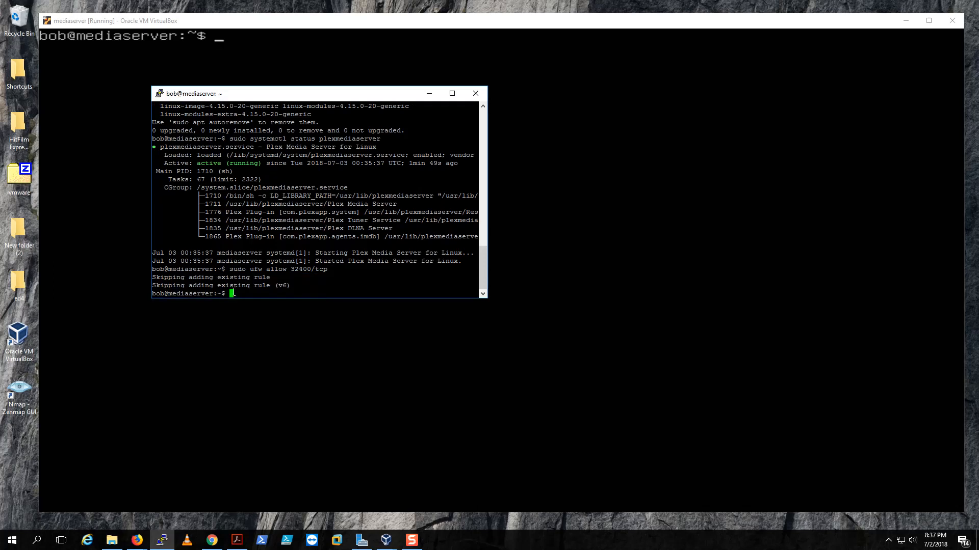
{"action": "key", "text": "Up"}
{"action": "key", "text": "BackSpace"}
{"action": "key", "text": "BackSpace"}
{"action": "key", "text": "BackSpace"}
{"action": "type", "text": "udp"}
{"action": "key", "text": "Return"}
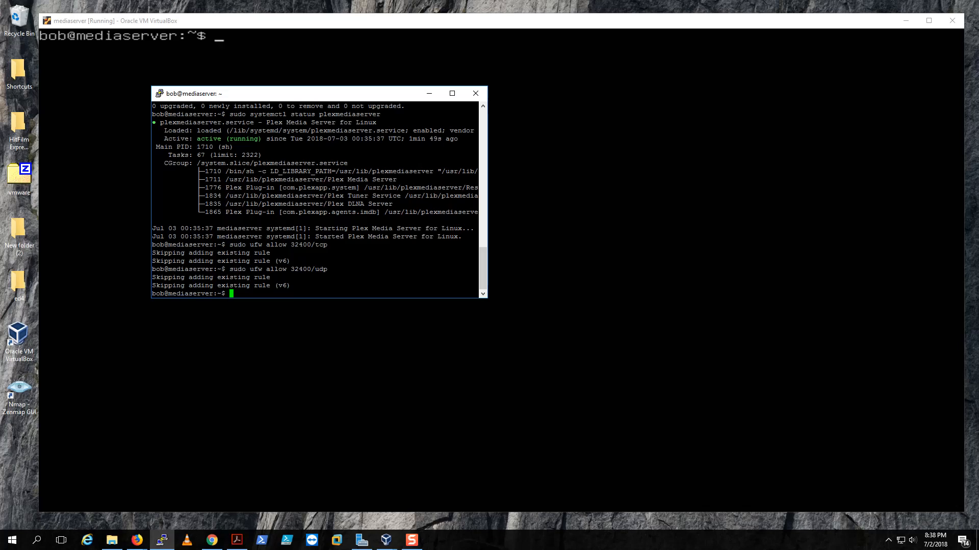
{"action": "mouse_move", "coordinate": [136, 541]}
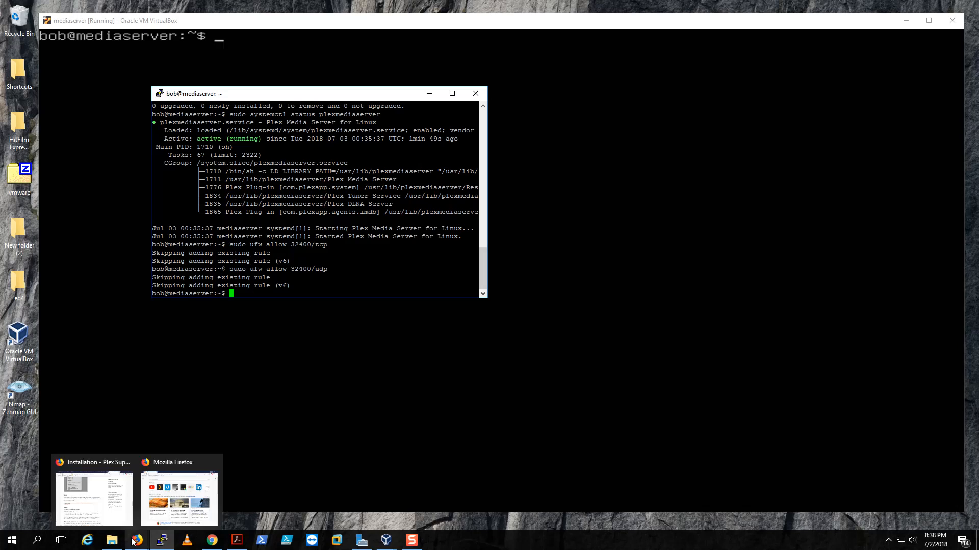
Load the Plex web app at 192.168.2.41:32400 from the address-bar suggestions.
{"action": "left_click", "coordinate": [186, 473]}
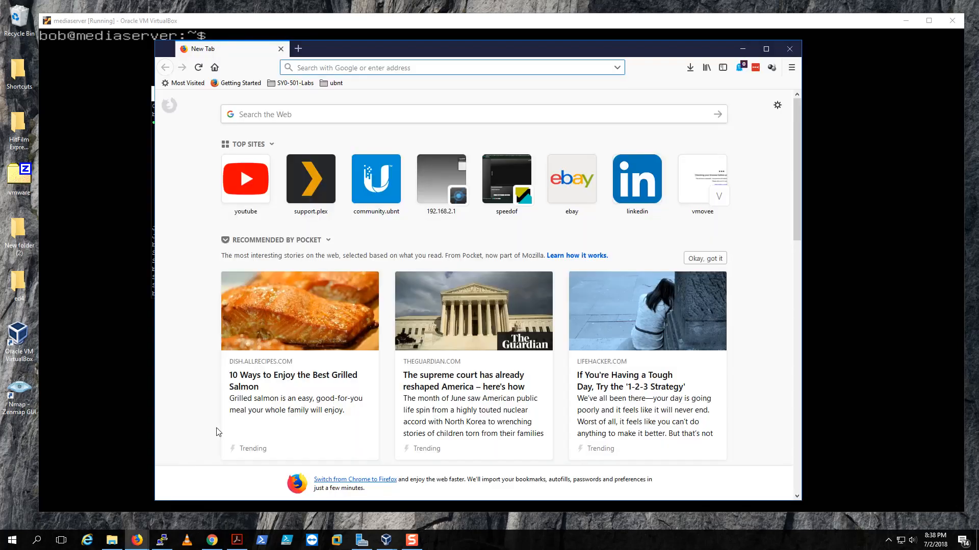
{"action": "type", "text": "192.1"}
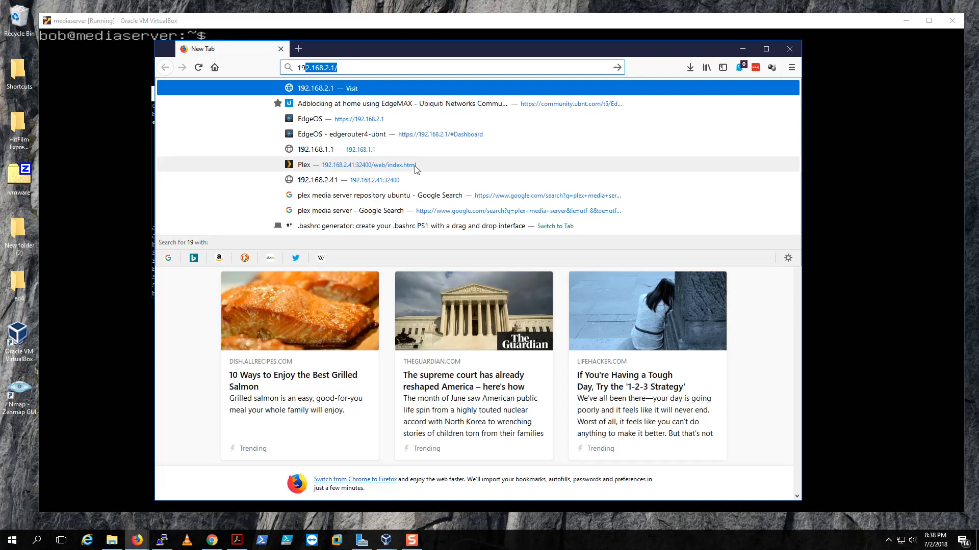
{"action": "type", "text": "68.2."}
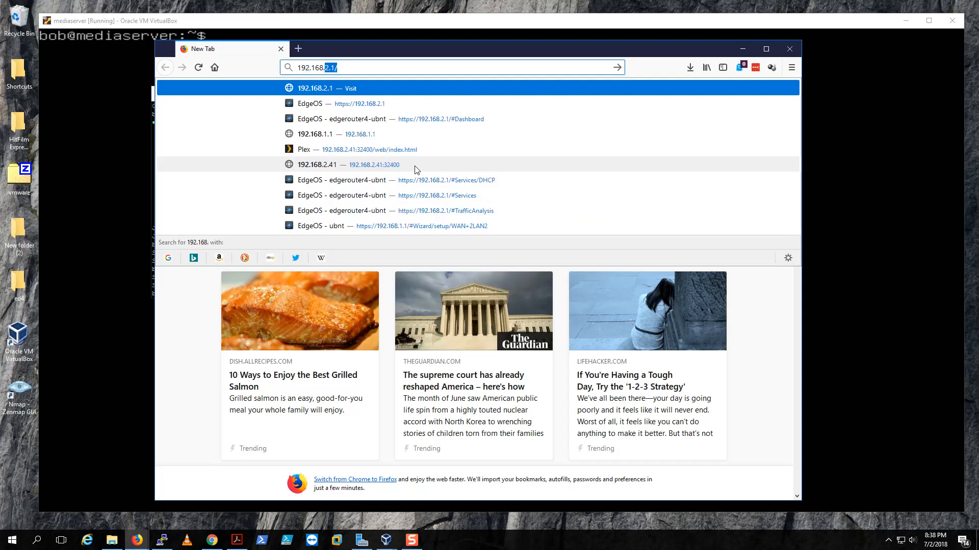
{"action": "type", "text": "41"}
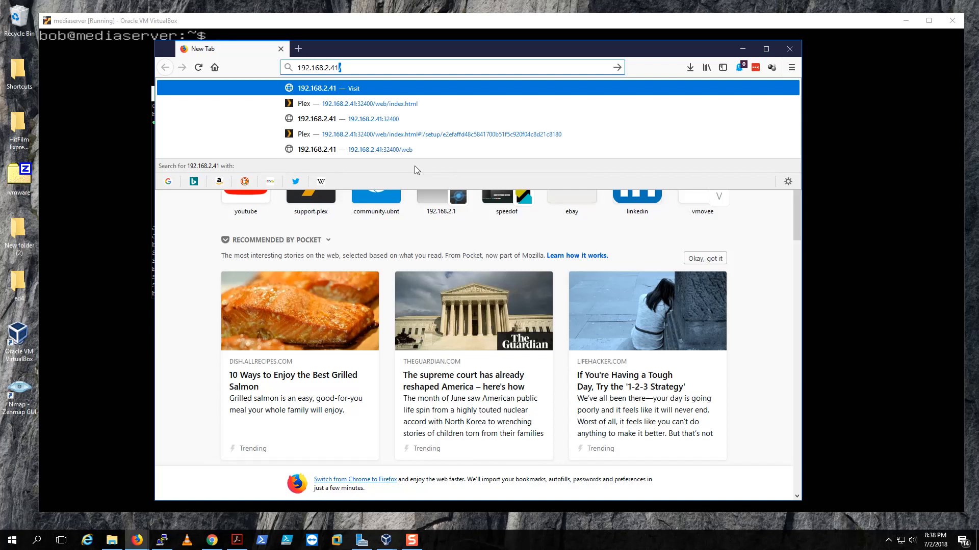
{"action": "key", "text": "Down"}
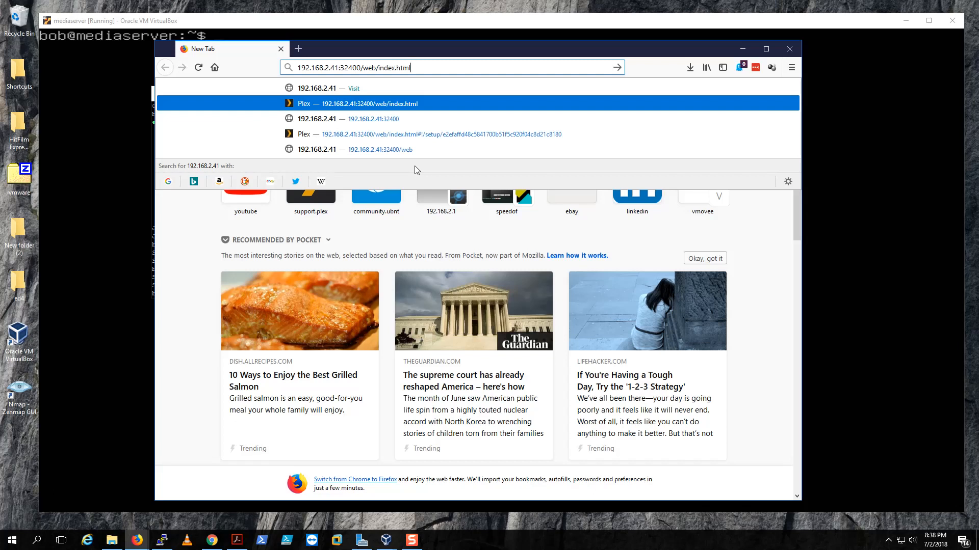
{"action": "key", "text": "Return"}
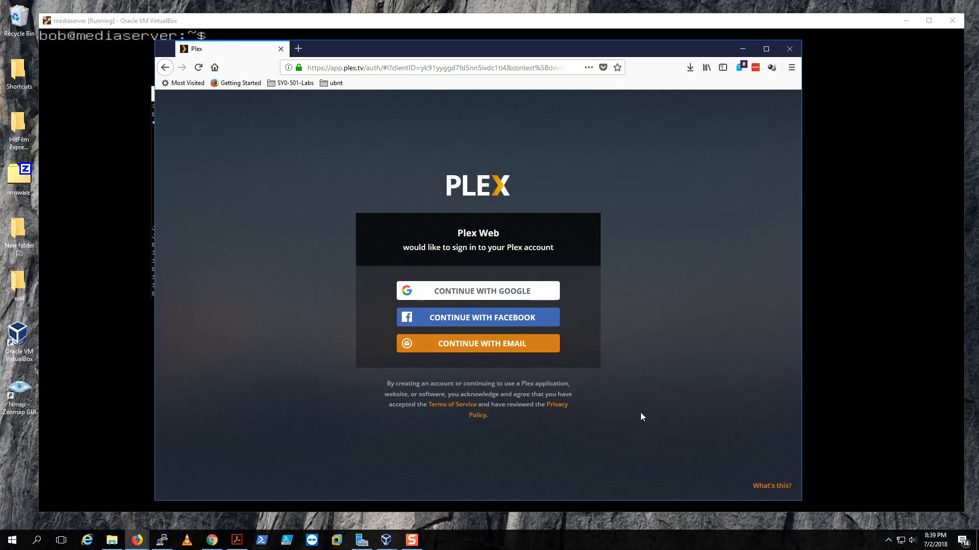
Sign up for a new Plex account with an email address and password.
{"action": "left_click", "coordinate": [466, 343]}
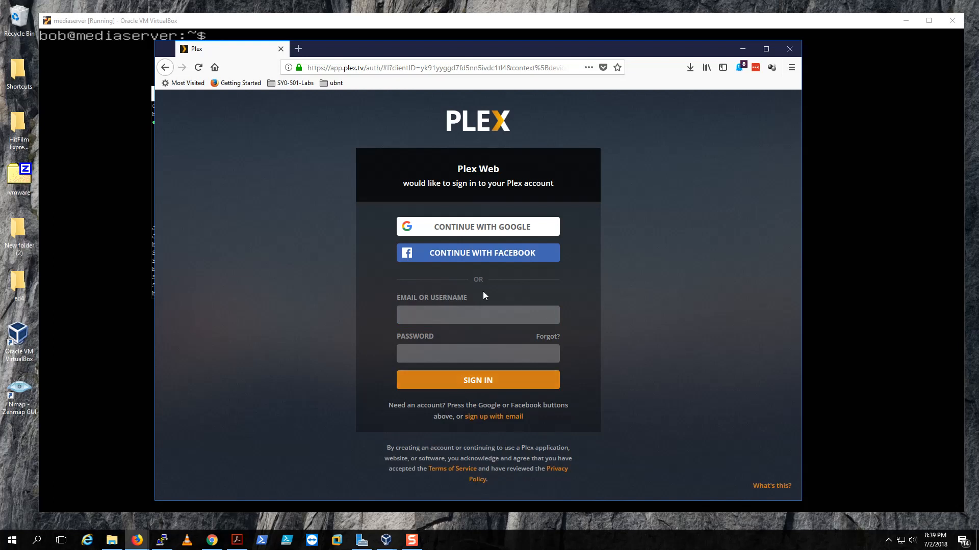
{"action": "left_click", "coordinate": [497, 417]}
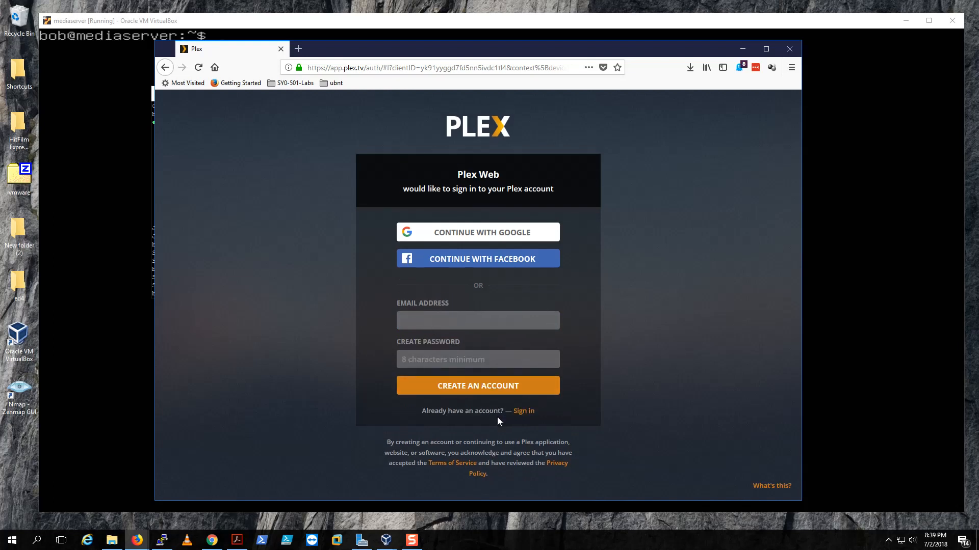
{"action": "left_click", "coordinate": [441, 320]}
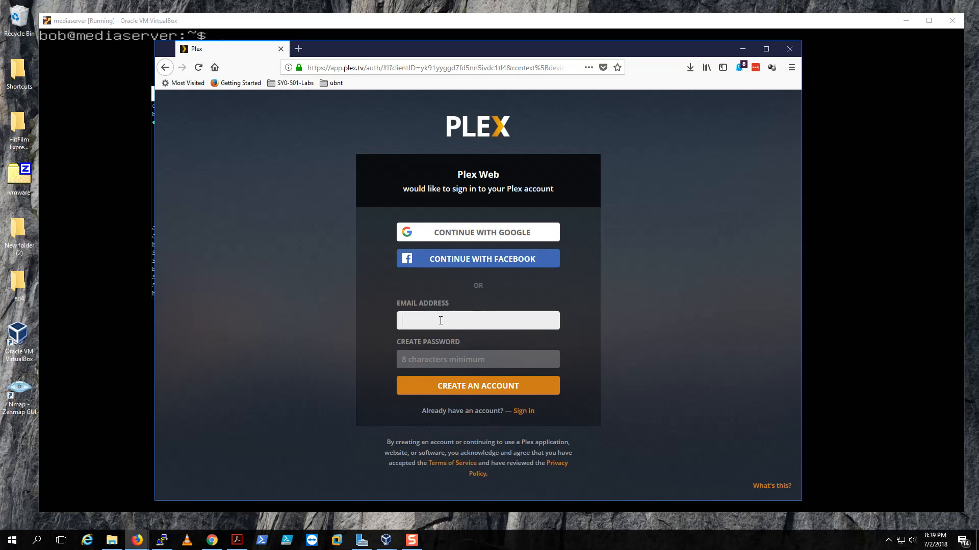
{"action": "key", "text": "Tab"}
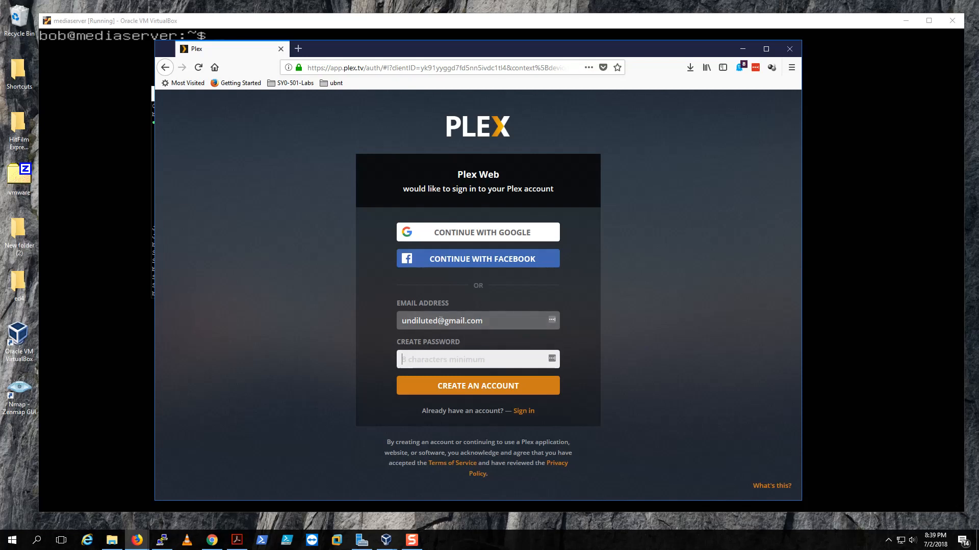
{"action": "left_click", "coordinate": [484, 386]}
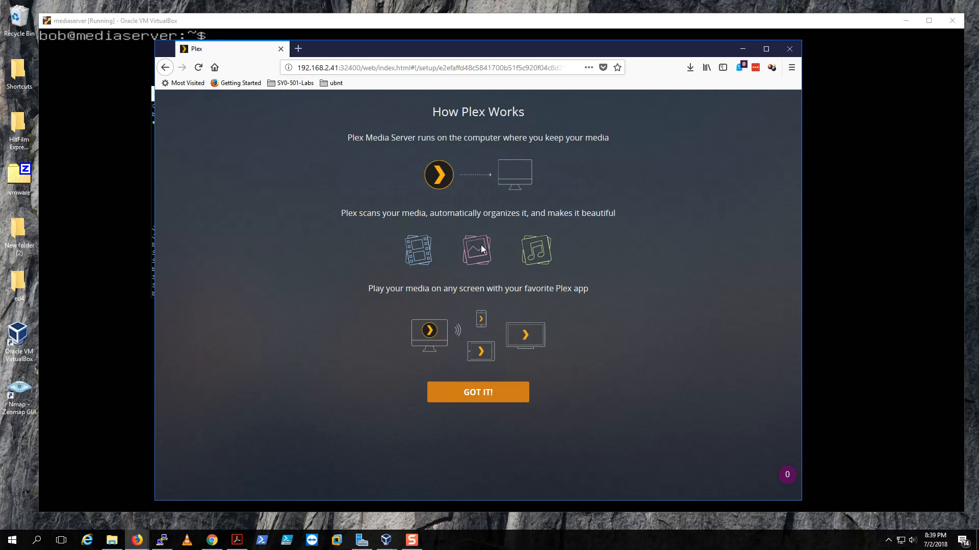
Dismiss the How Plex Works introduction and close the Plex Pass offer.
{"action": "left_click", "coordinate": [469, 394]}
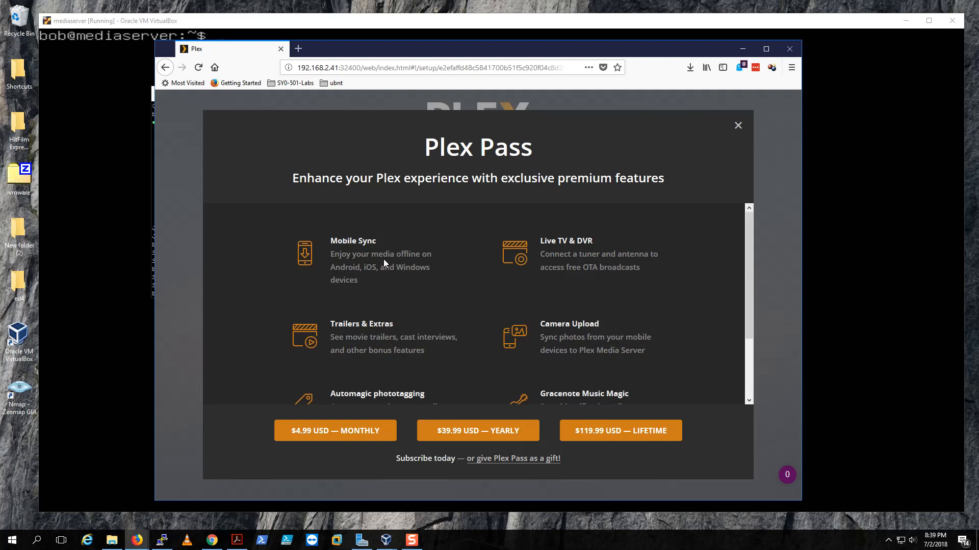
{"action": "scroll", "coordinate": [453, 324], "scroll_direction": "down", "scroll_amount": 1}
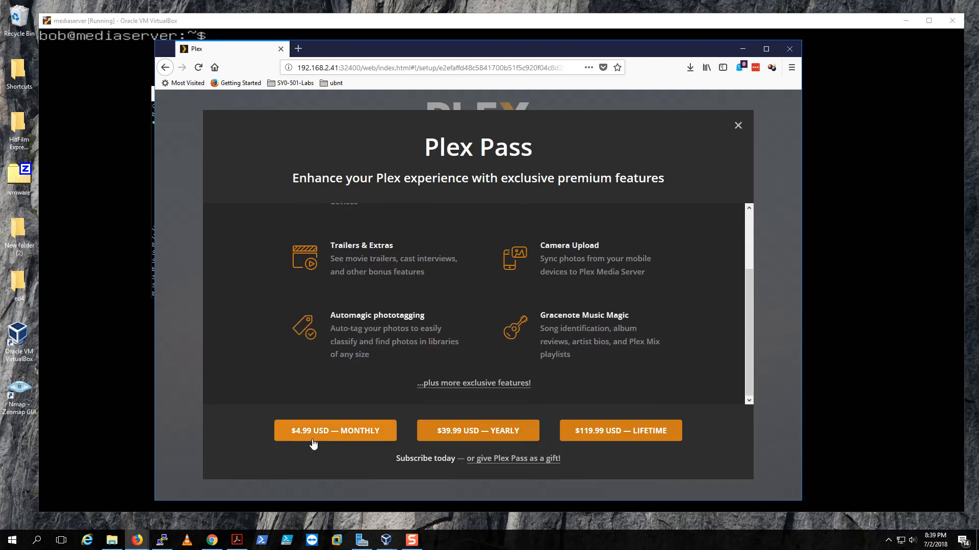
{"action": "left_click", "coordinate": [738, 127]}
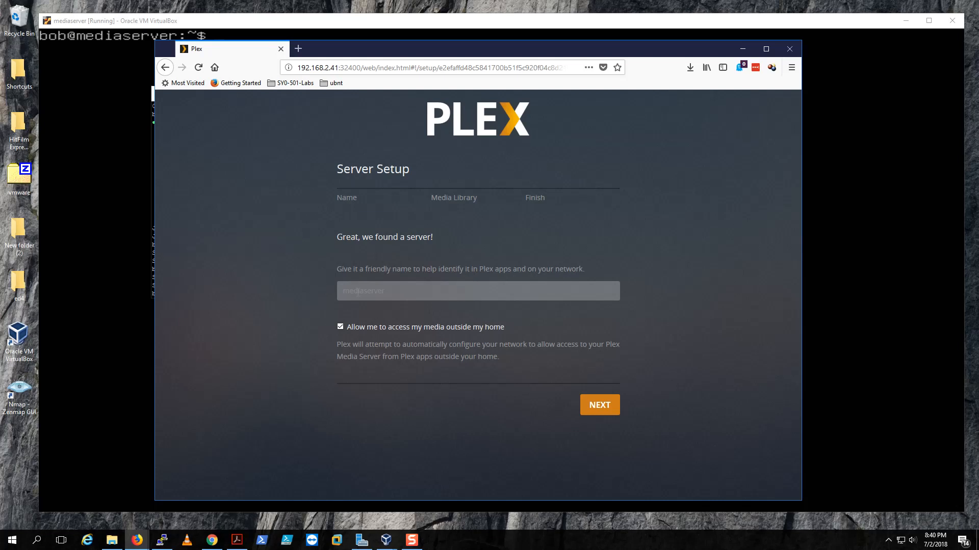
Keep the server name and start a new library of type Movies.
{"action": "left_click", "coordinate": [593, 406]}
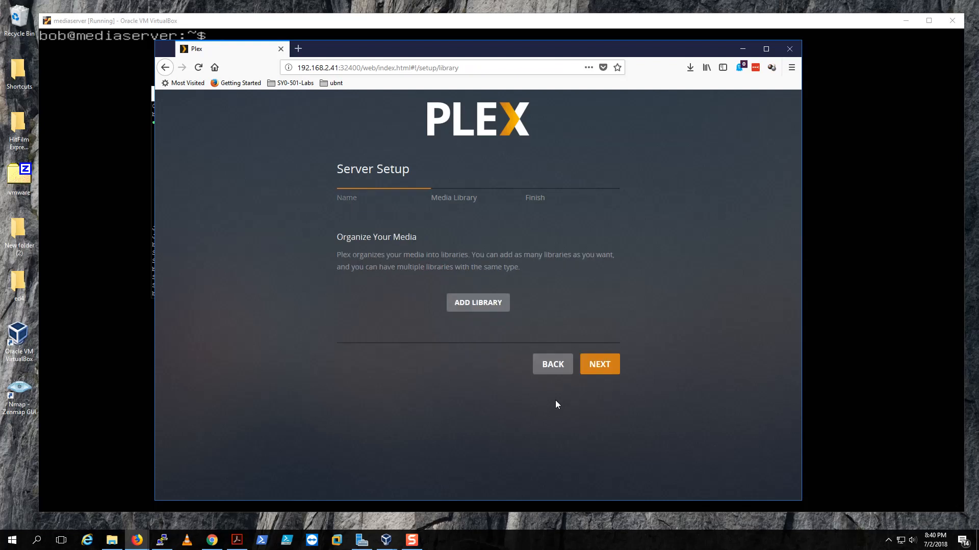
{"action": "left_click", "coordinate": [469, 306]}
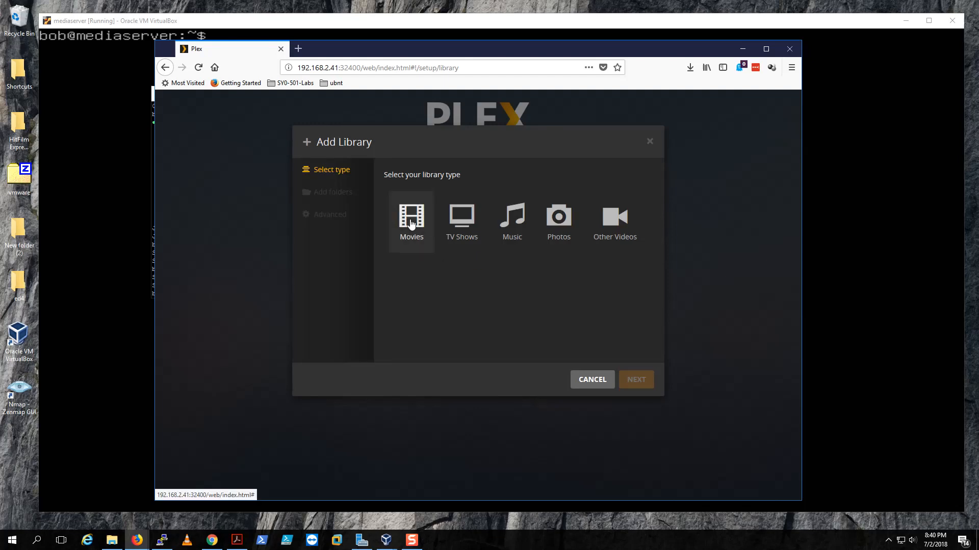
{"action": "left_click", "coordinate": [509, 217]}
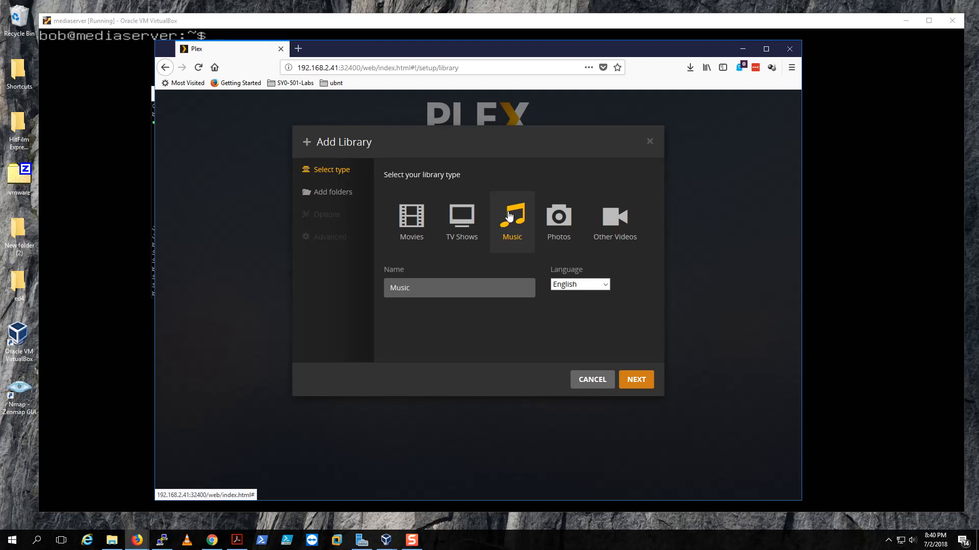
{"action": "left_click", "coordinate": [410, 221]}
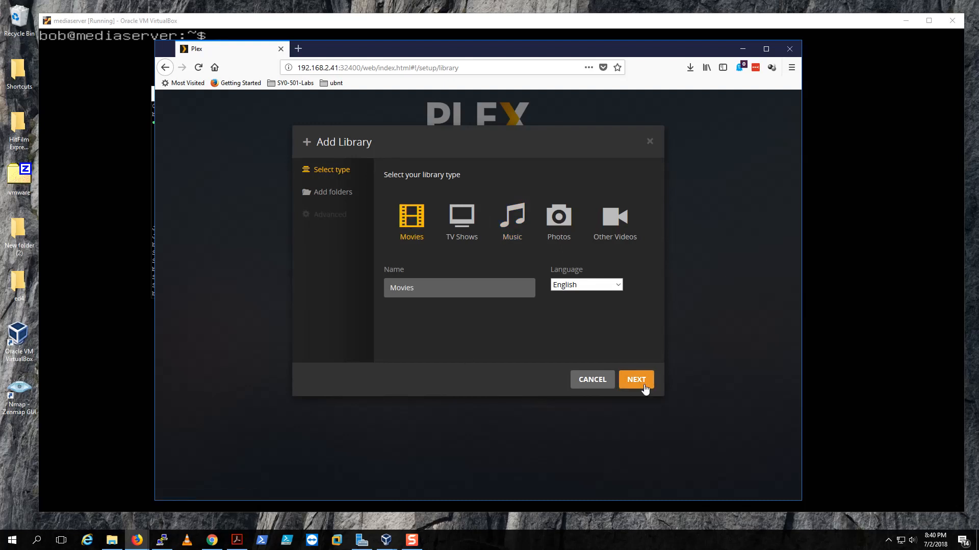
{"action": "left_click", "coordinate": [640, 380]}
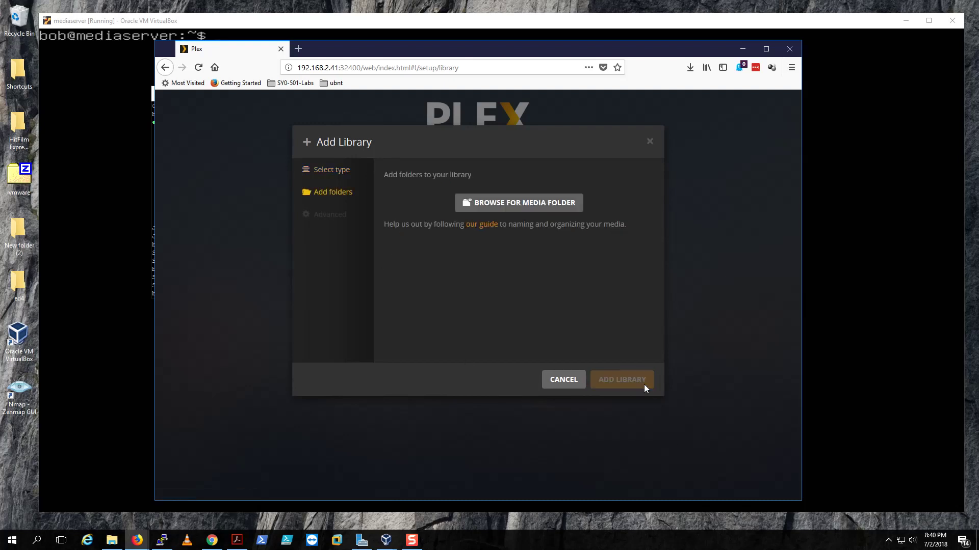
Set /mnt/storage/mediafiles as the Movies folder and create the library, then begin another.
{"action": "left_click", "coordinate": [506, 202]}
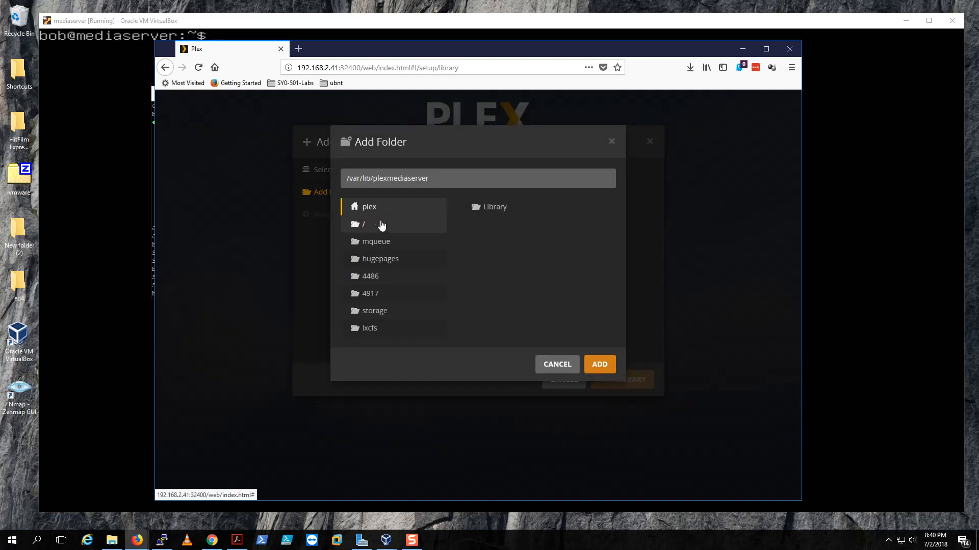
{"action": "left_click", "coordinate": [381, 227]}
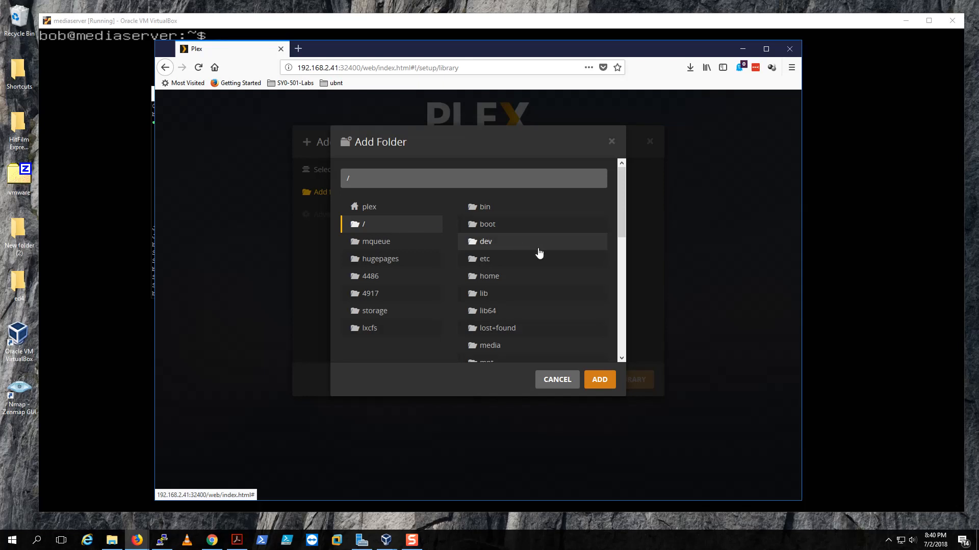
{"action": "scroll", "coordinate": [537, 260], "scroll_direction": "down", "scroll_amount": 3}
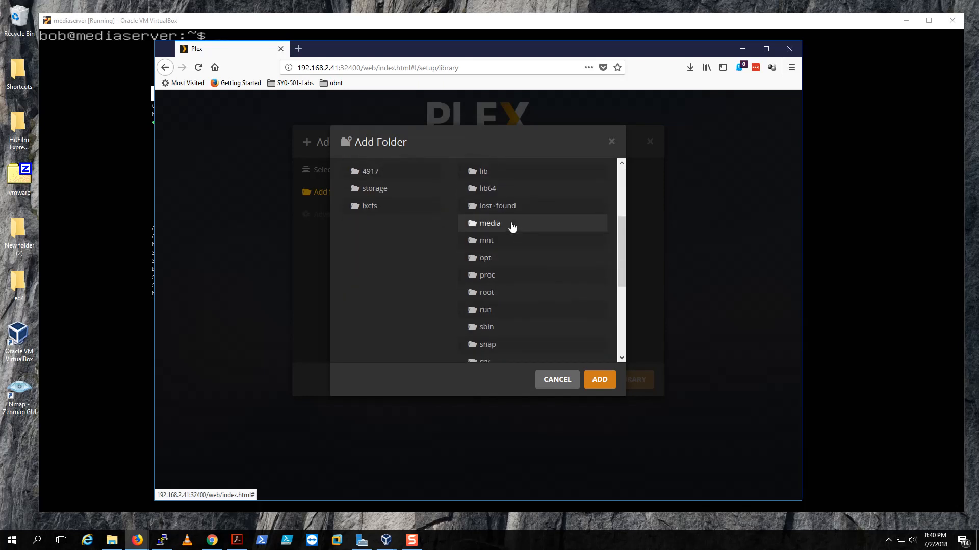
{"action": "left_click", "coordinate": [507, 241]}
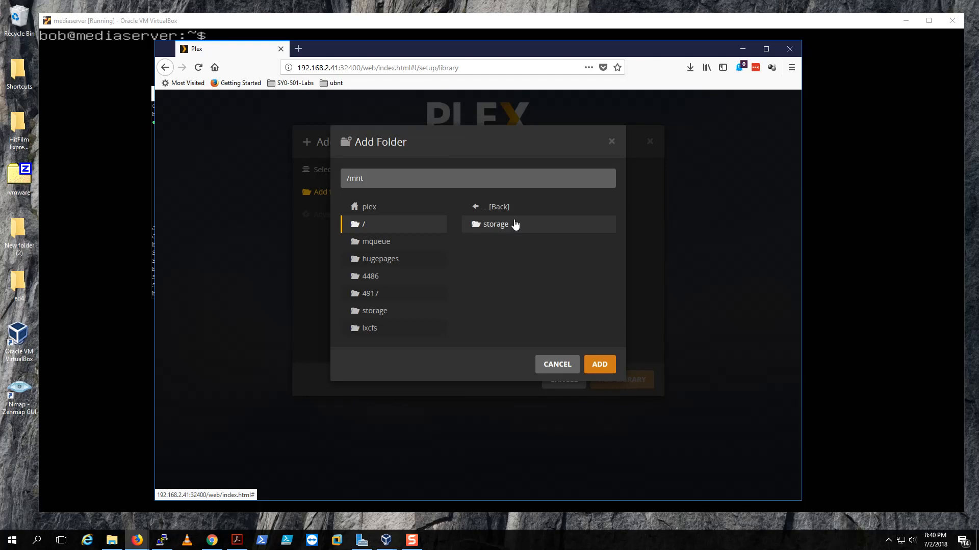
{"action": "left_click", "coordinate": [515, 225]}
{"action": "left_click", "coordinate": [516, 249]}
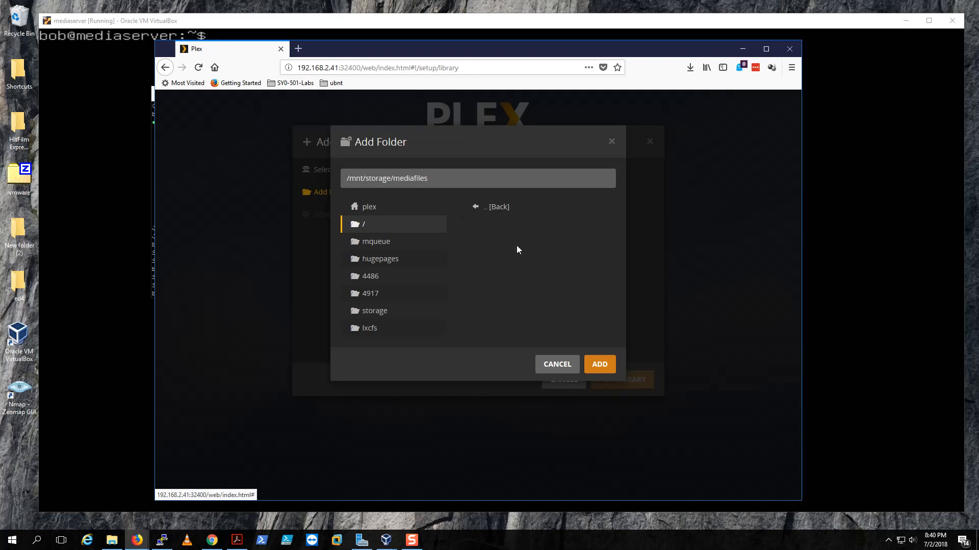
{"action": "left_click", "coordinate": [596, 365]}
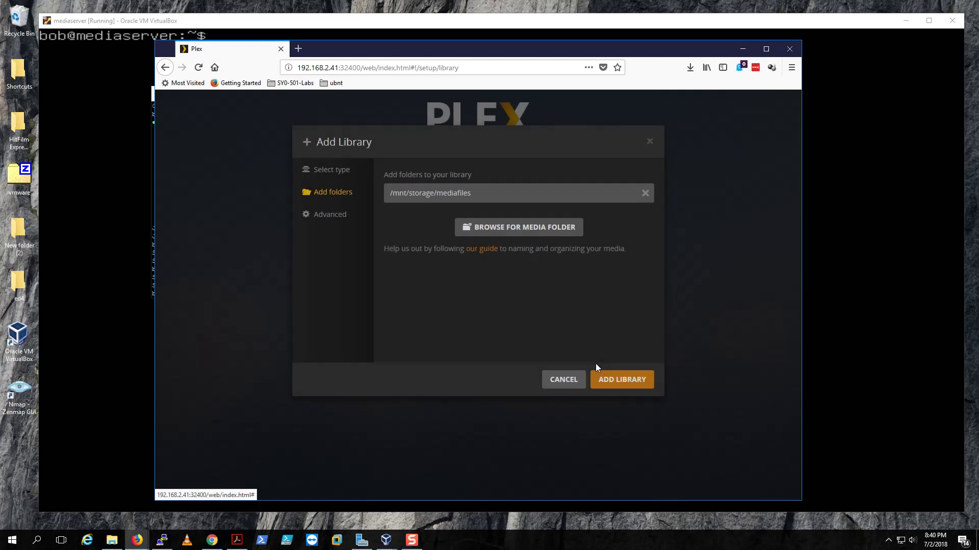
{"action": "left_click", "coordinate": [631, 383]}
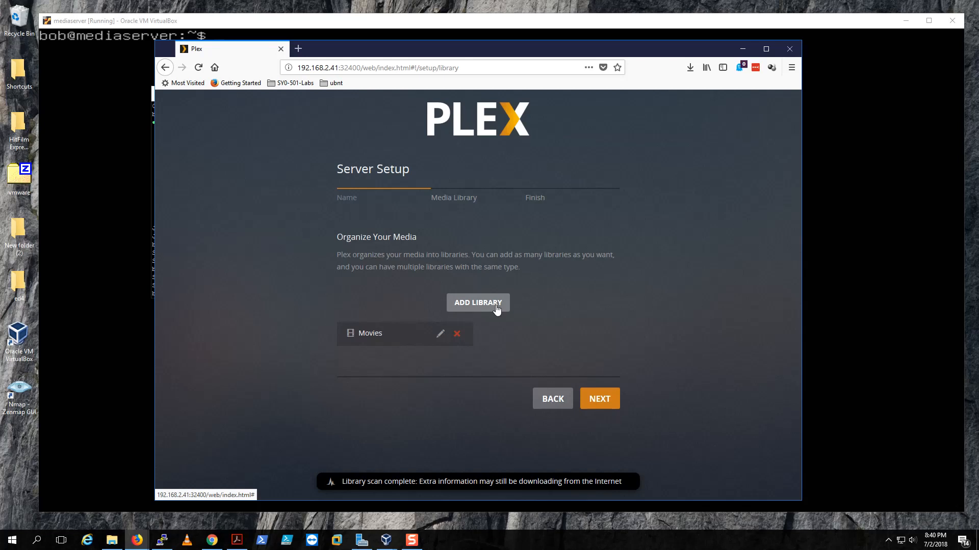
{"action": "left_click", "coordinate": [496, 305]}
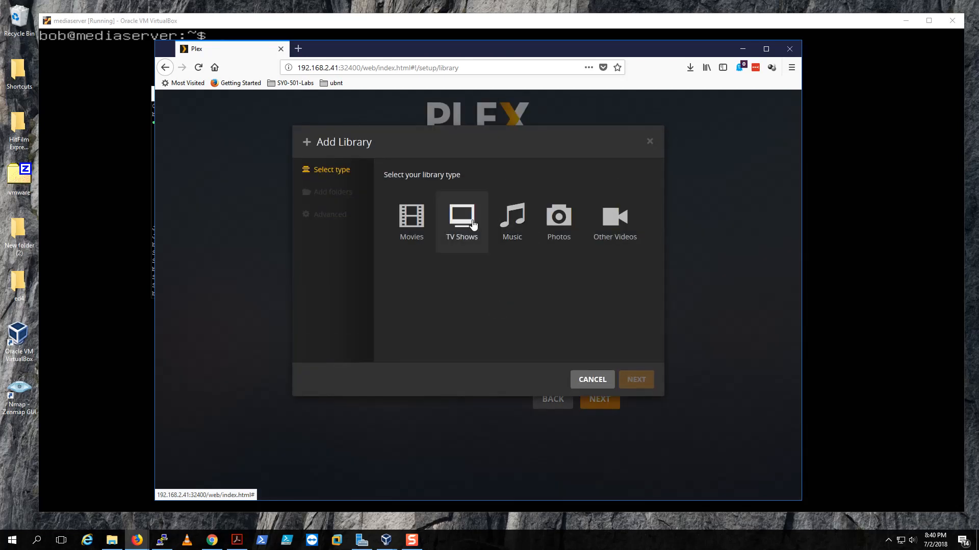
Start a Music library and choose /mnt/storage/mediafiles as its media folder.
{"action": "left_click", "coordinate": [512, 221]}
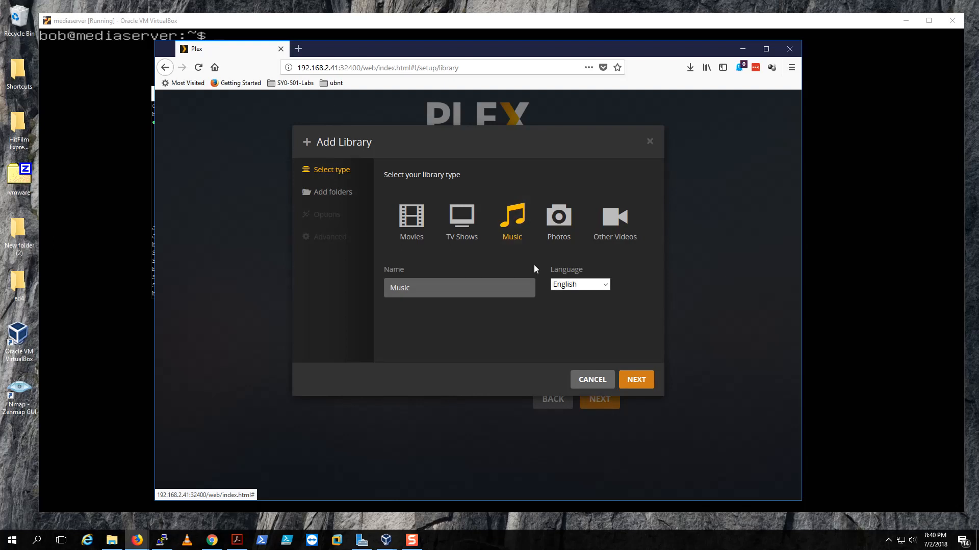
{"action": "left_click", "coordinate": [634, 381]}
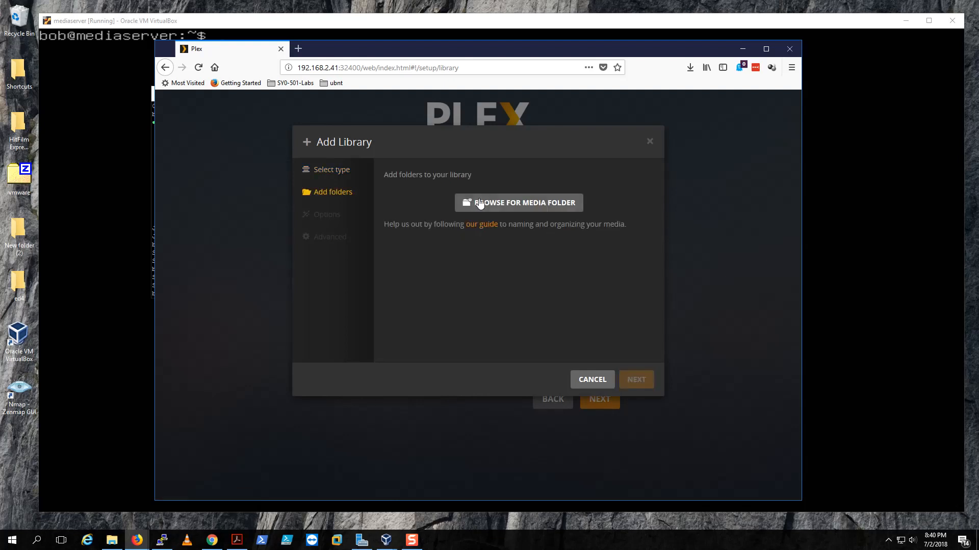
{"action": "left_click", "coordinate": [514, 207]}
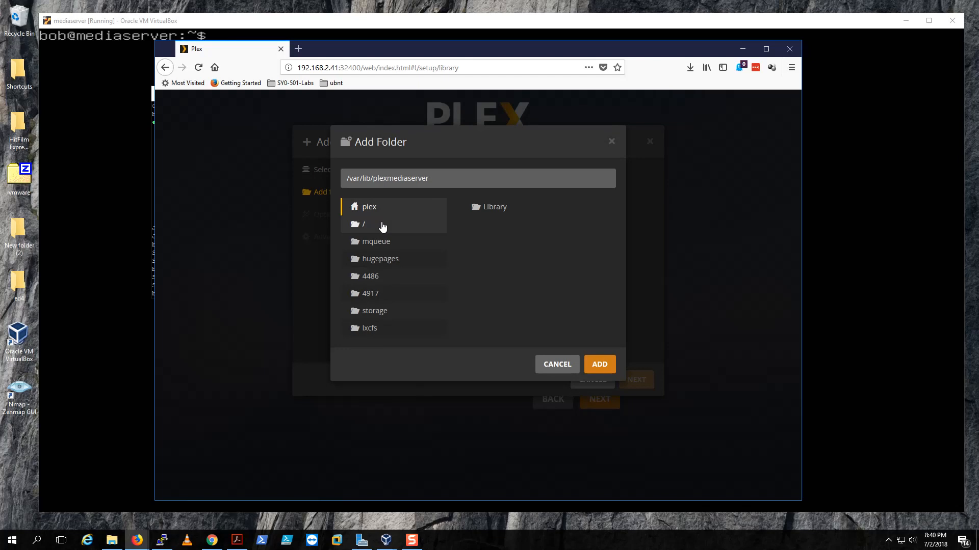
{"action": "left_click", "coordinate": [383, 228]}
{"action": "scroll", "coordinate": [526, 320], "scroll_direction": "down", "scroll_amount": 1}
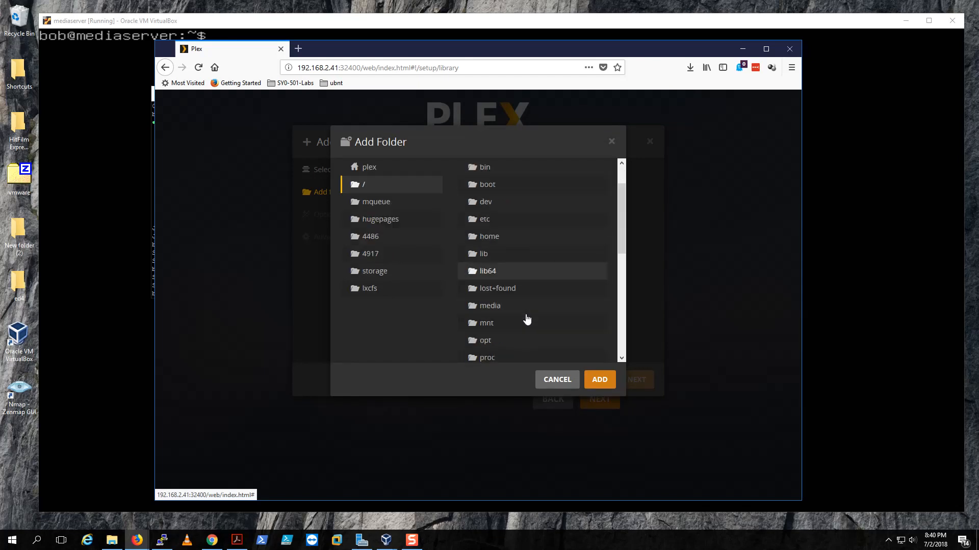
{"action": "scroll", "coordinate": [526, 314], "scroll_direction": "down", "scroll_amount": 2}
{"action": "left_click", "coordinate": [510, 243]}
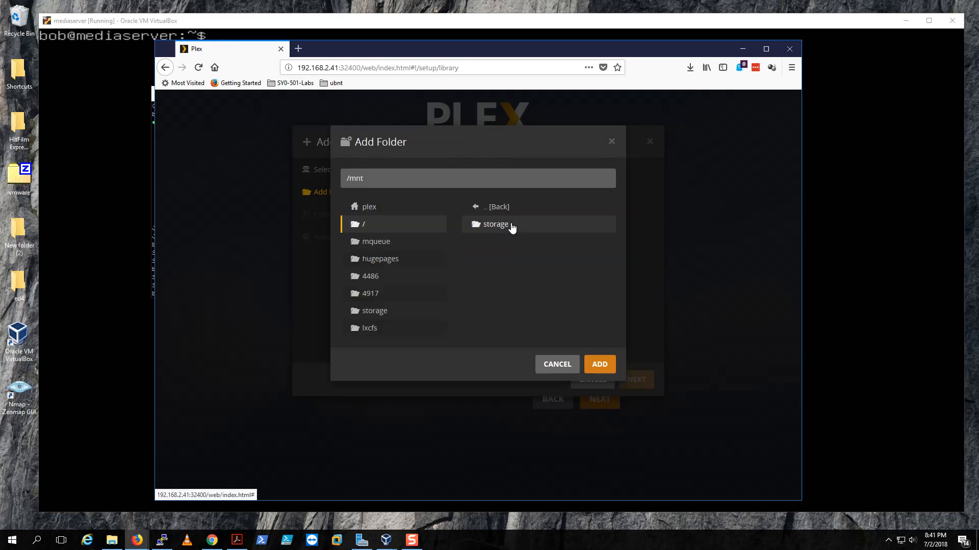
{"action": "left_click", "coordinate": [512, 227]}
{"action": "left_click", "coordinate": [507, 243]}
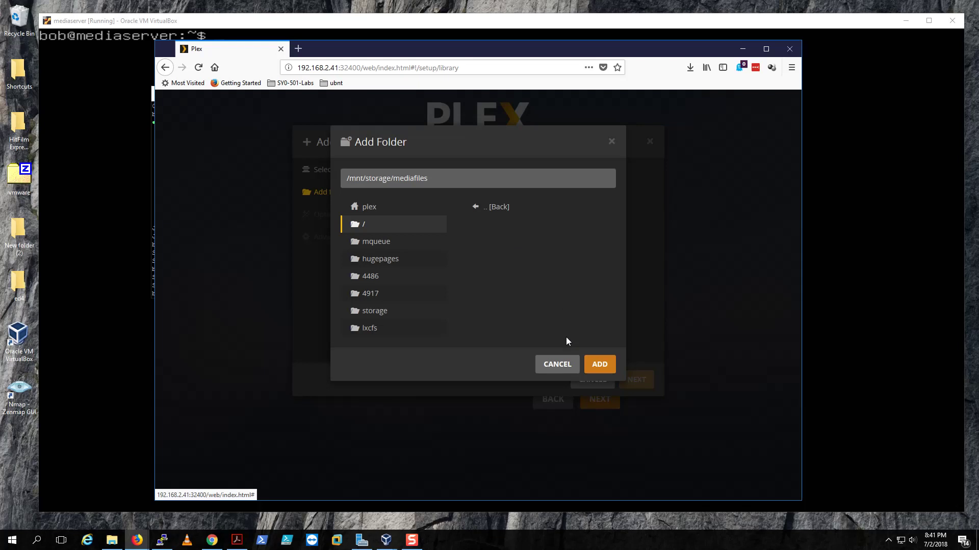
{"action": "left_click", "coordinate": [598, 366]}
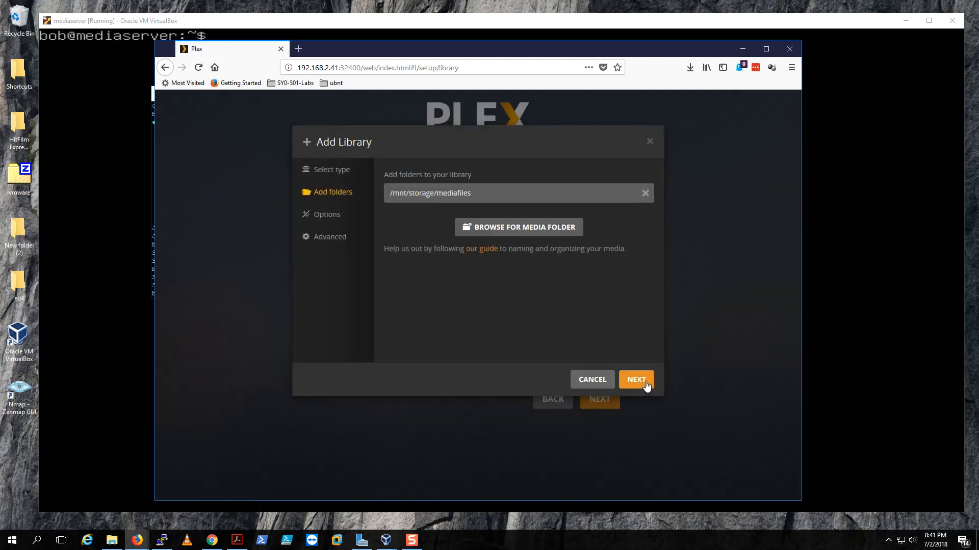
Enable Use embedded tags, create the Music library, and advance to the final setup step.
{"action": "left_click", "coordinate": [646, 385]}
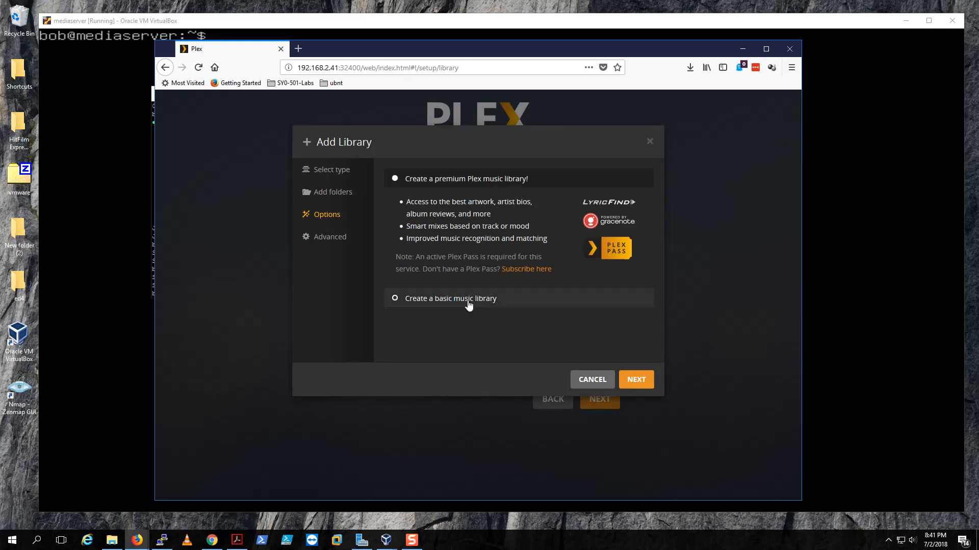
{"action": "left_click", "coordinate": [650, 390]}
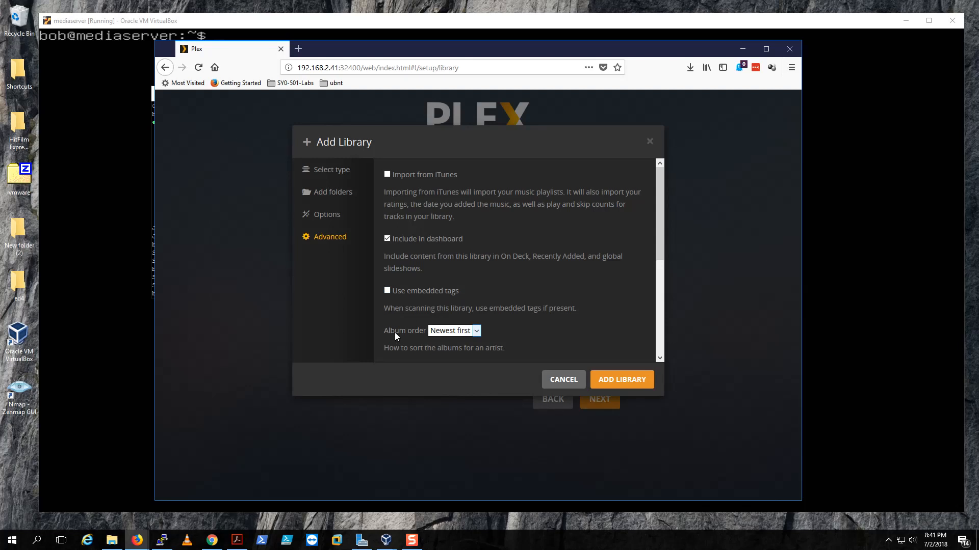
{"action": "left_click", "coordinate": [388, 292]}
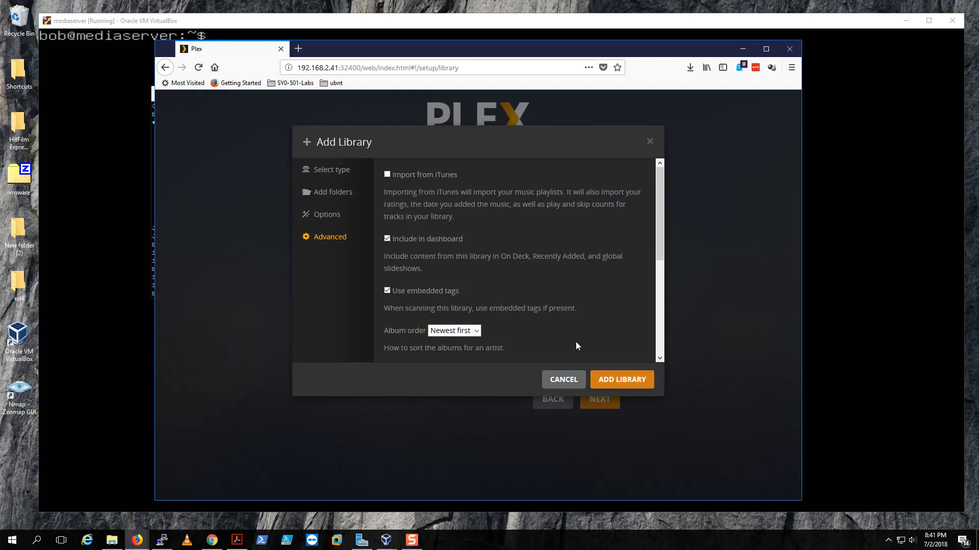
{"action": "left_click", "coordinate": [623, 378]}
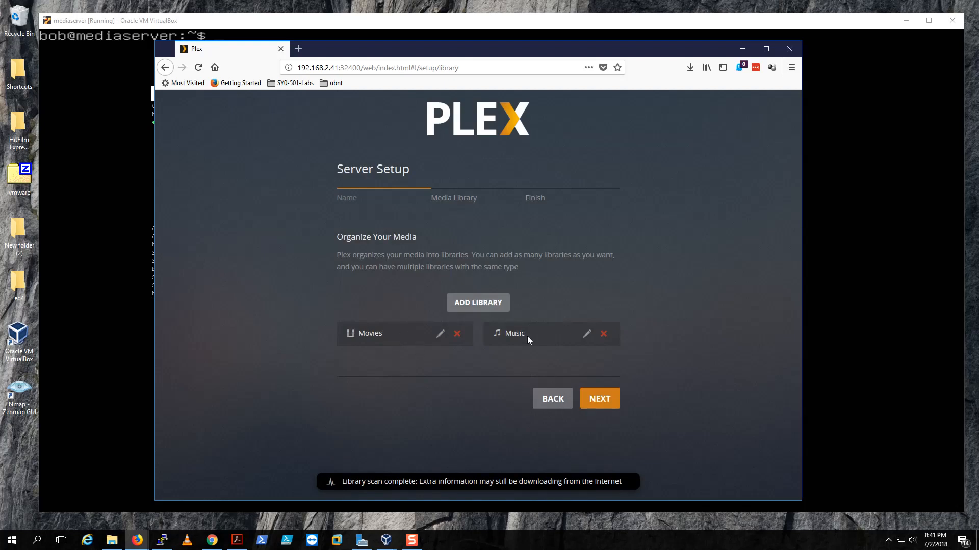
{"action": "left_click", "coordinate": [600, 401]}
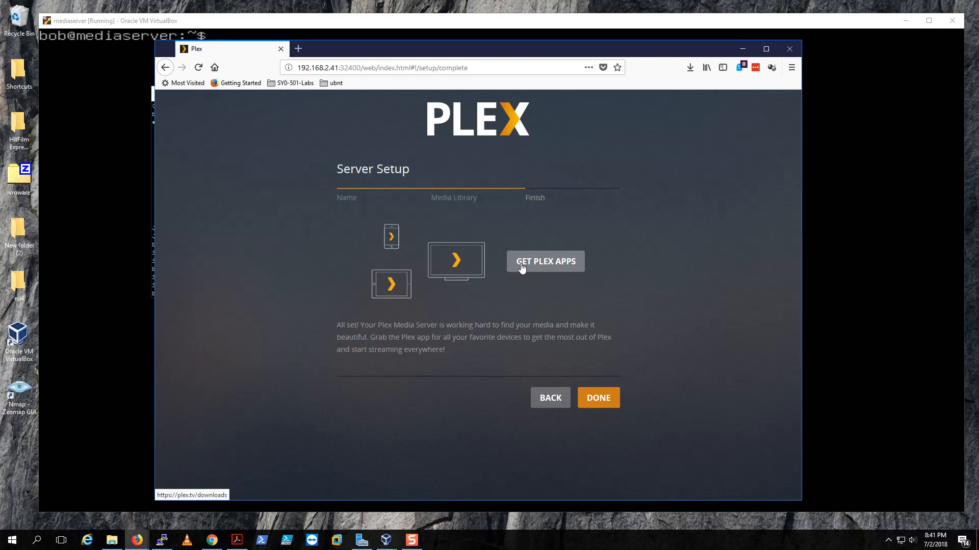
Finish Server Setup to reach the dashboard listing Movies and Music.
{"action": "left_click", "coordinate": [598, 399]}
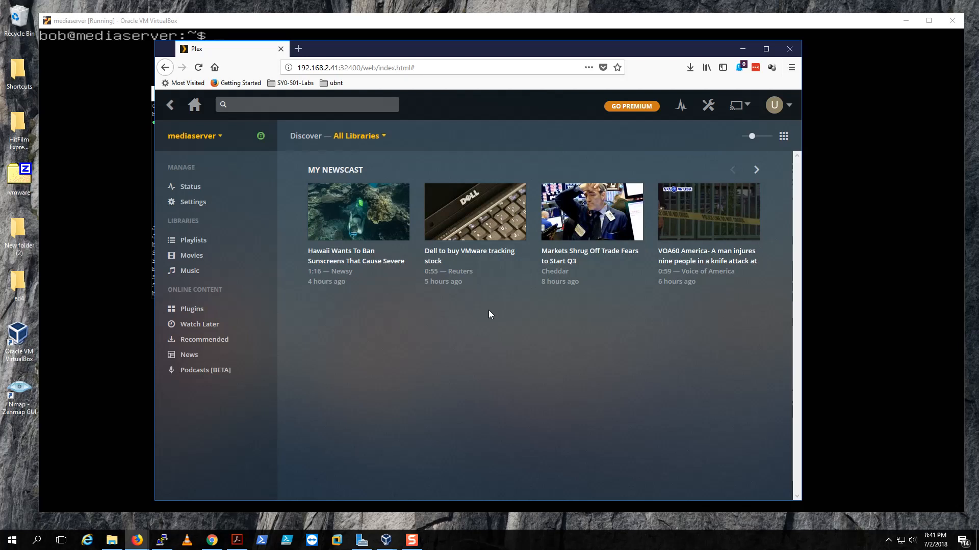
{"action": "left_click", "coordinate": [732, 107]}
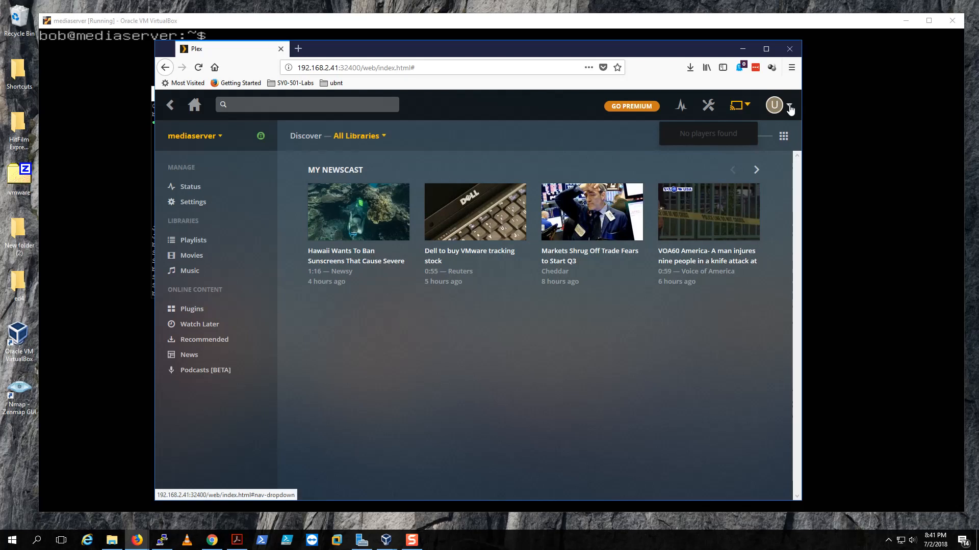
{"action": "left_click", "coordinate": [788, 106]}
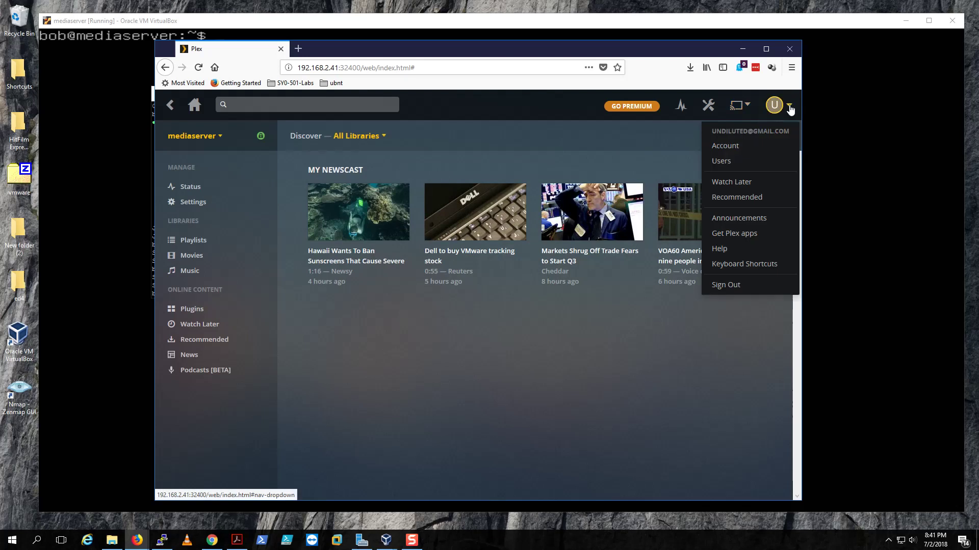
{"action": "left_click", "coordinate": [500, 351]}
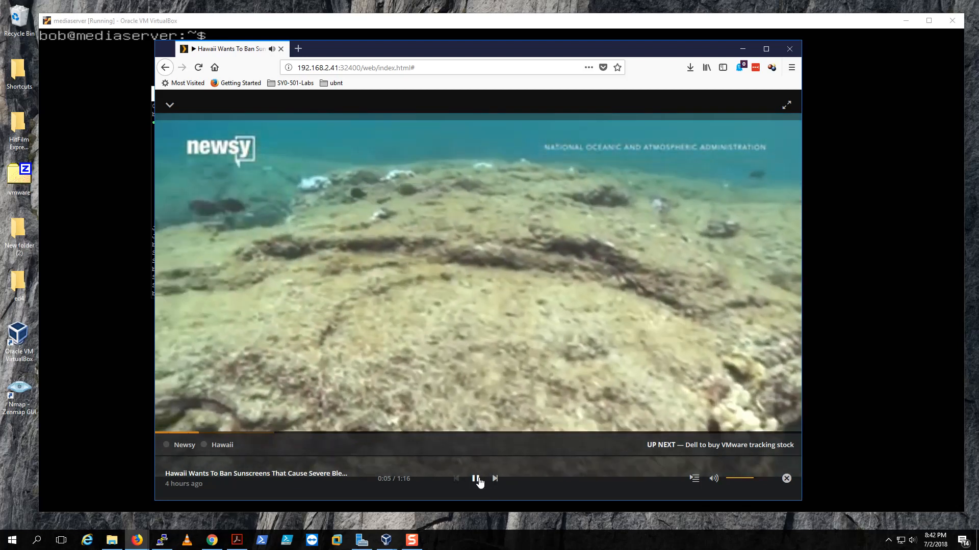
{"action": "left_click", "coordinate": [476, 479]}
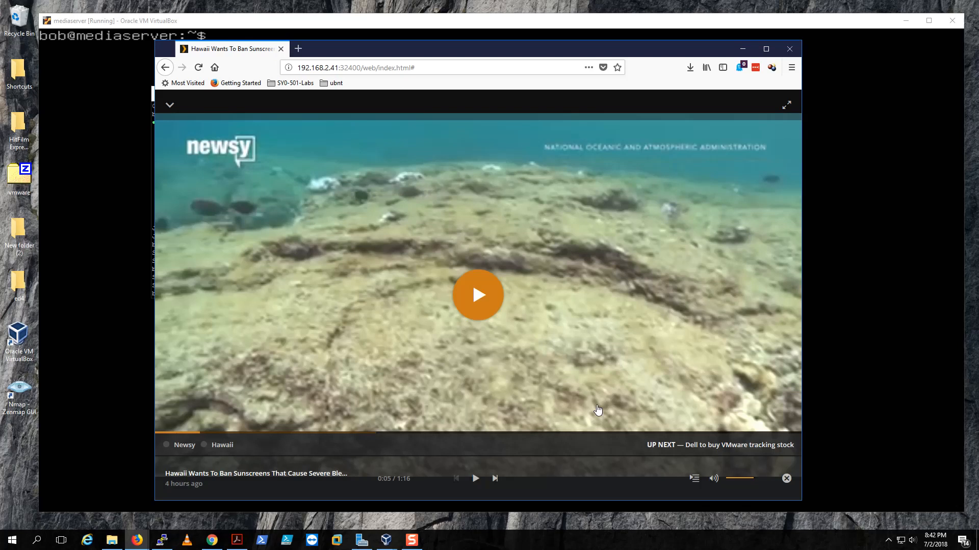
{"action": "left_click", "coordinate": [787, 480]}
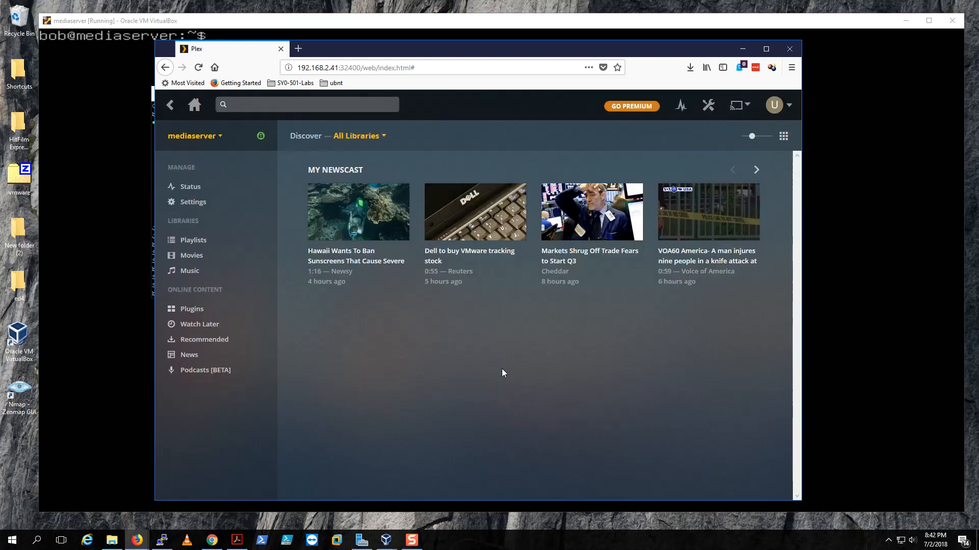